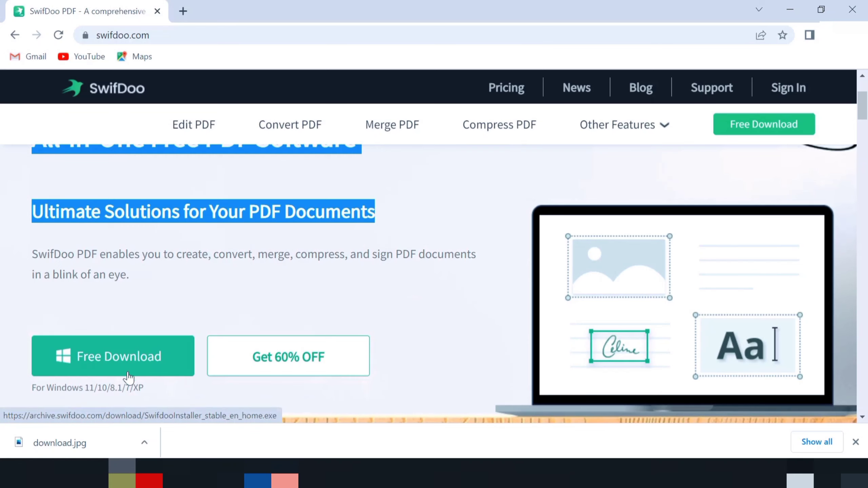
# Download the SwifDoo PDF installer for Windows from the swifdoo.com home page.
pyautogui.moveTo(34, 391); pyautogui.dragTo(194, 384)
pyautogui.scroll(-3, 184, 365)
pyautogui.click(127, 226)
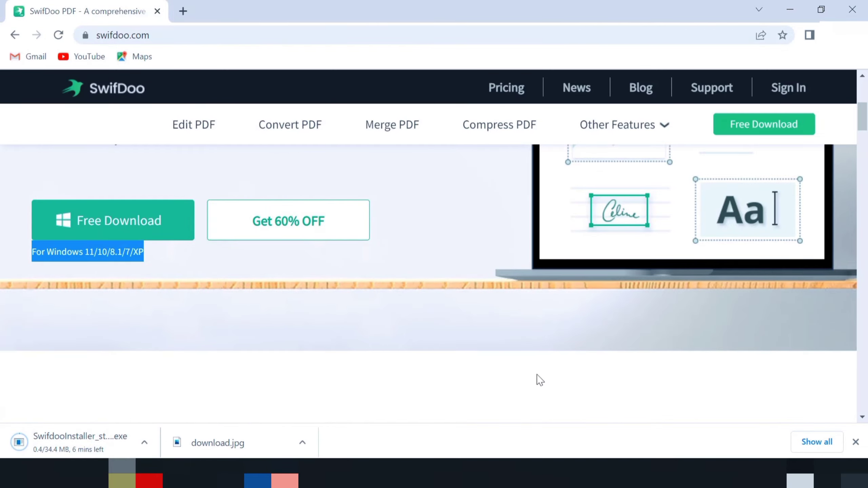
pyautogui.scroll(-5, 540, 380)
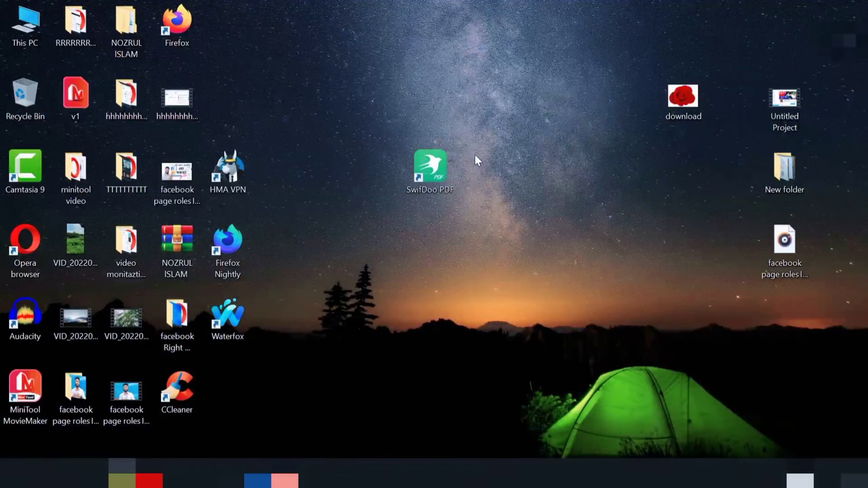
# Launch SwifDoo PDF from its desktop shortcut and dismiss the Pro upgrade offer.
pyautogui.moveTo(416, 182); pyautogui.dragTo(435, 182)
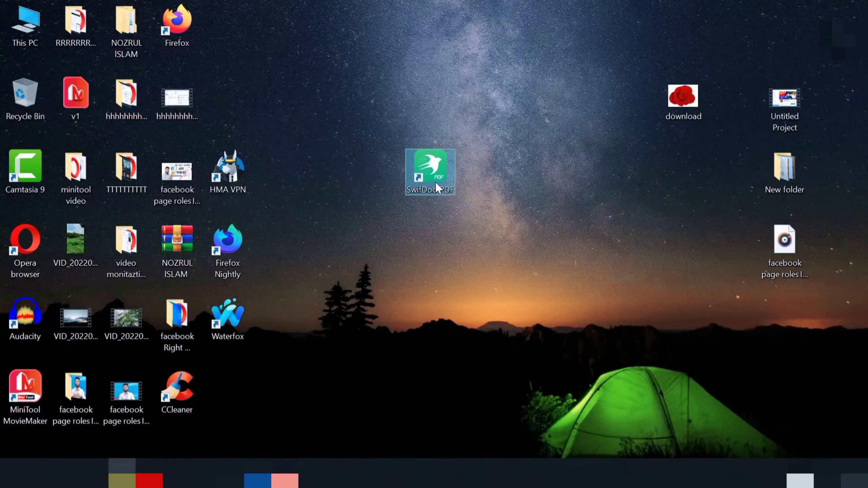
pyautogui.doubleClick(436, 182)
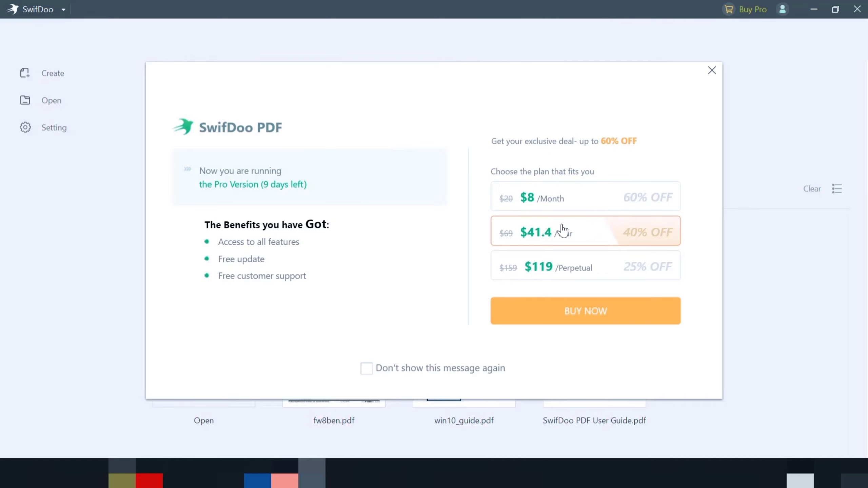
pyautogui.click(712, 71)
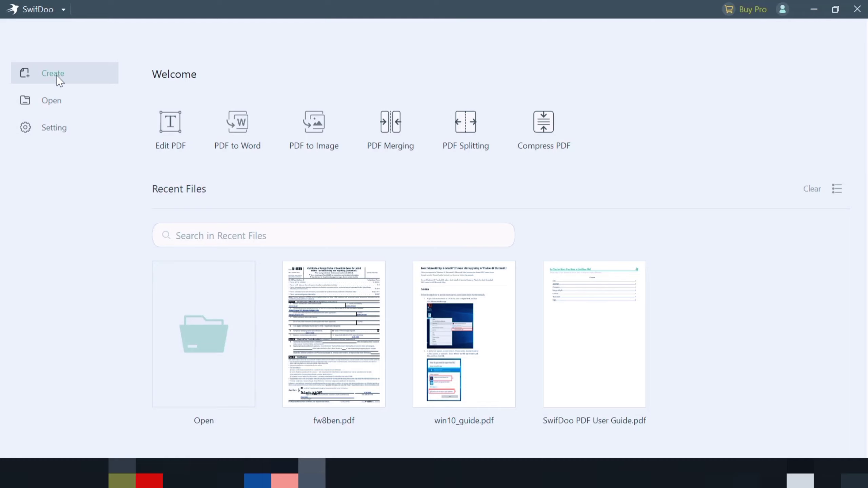
# Open the fw8ben PDF from the Downloads folder.
pyautogui.click(59, 102)
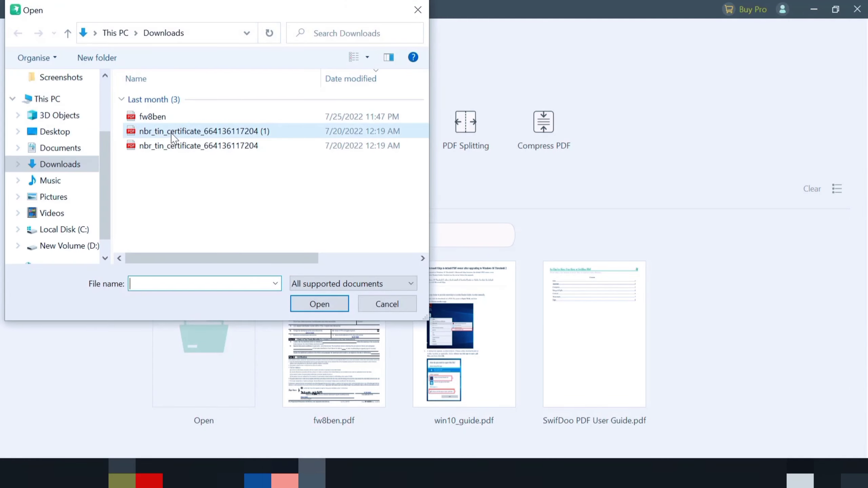
pyautogui.click(259, 117)
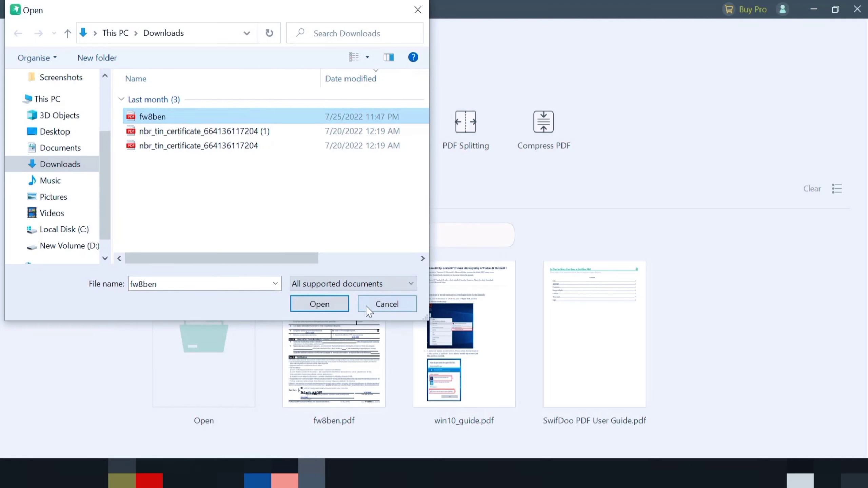
pyautogui.click(323, 303)
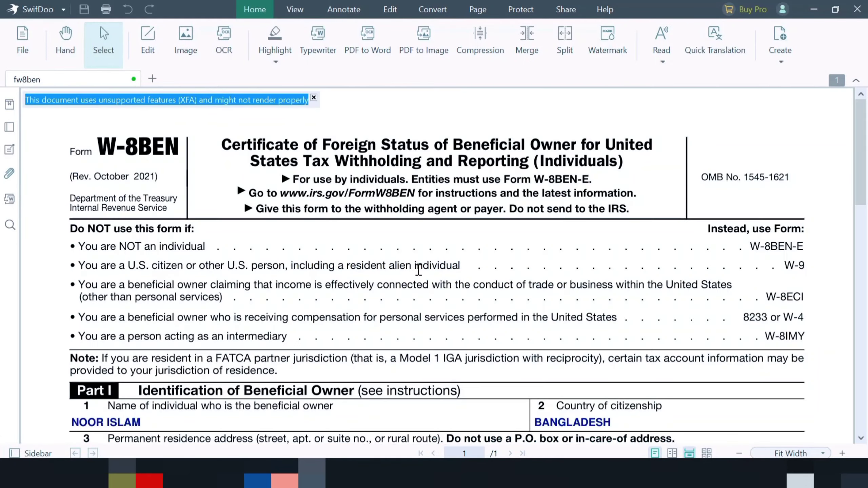
# Scroll through the form and survey the tools under each ribbon tab.
pyautogui.scroll(-5, 437, 263)
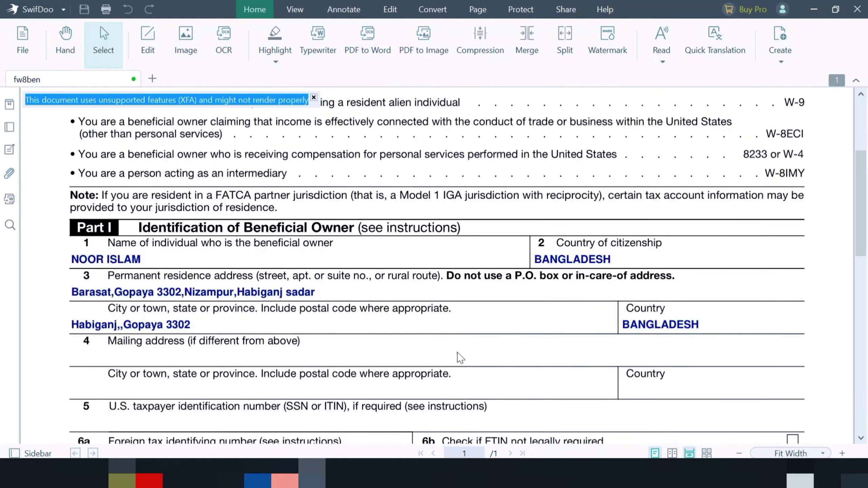
pyautogui.scroll(5, 365, 316)
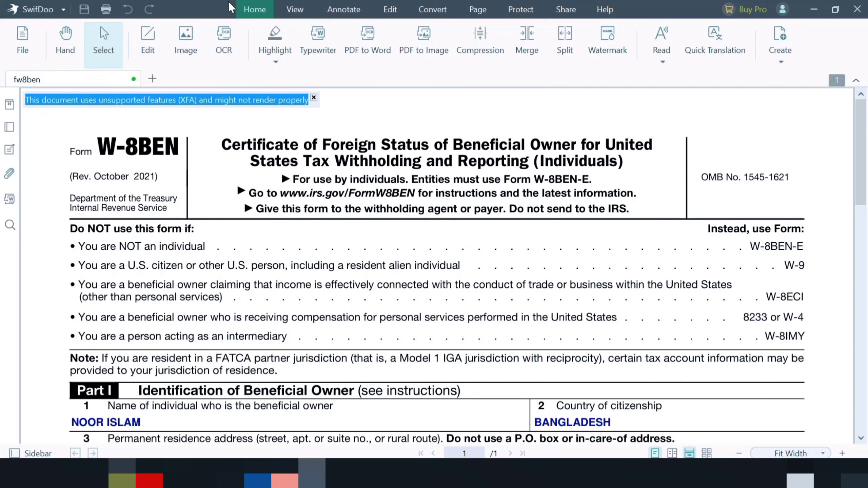
pyautogui.click(295, 9)
pyautogui.click(352, 10)
pyautogui.click(390, 9)
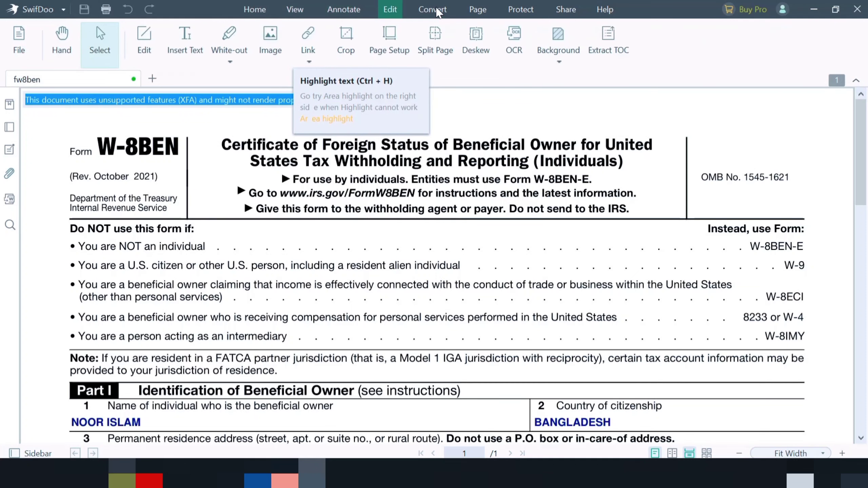
pyautogui.click(432, 10)
pyautogui.click(477, 9)
pyautogui.click(527, 9)
pyautogui.click(566, 9)
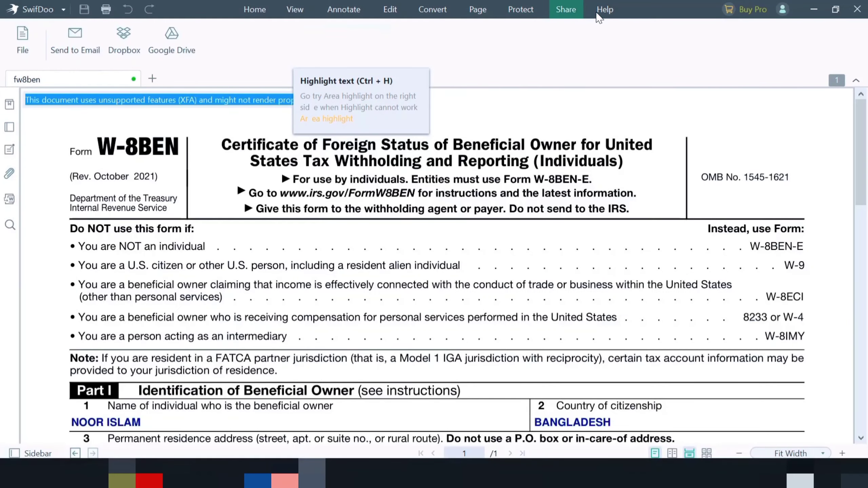
pyautogui.click(255, 9)
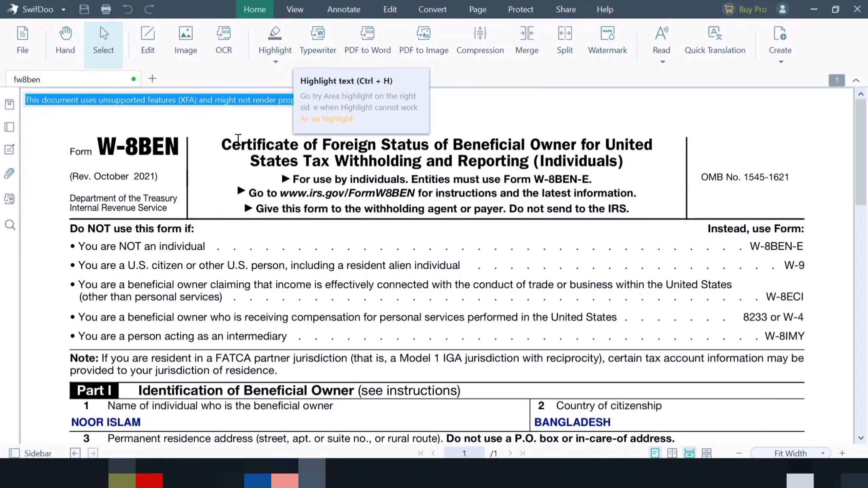
# Highlight the title line 'Certificate of Foreign Status of Beneficial Owner for United' in red.
pyautogui.moveTo(223, 146); pyautogui.dragTo(660, 142)
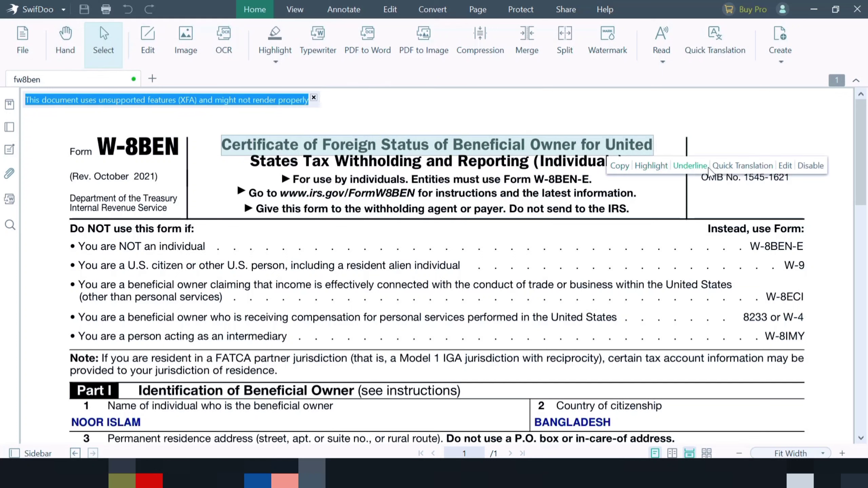
pyautogui.click(278, 37)
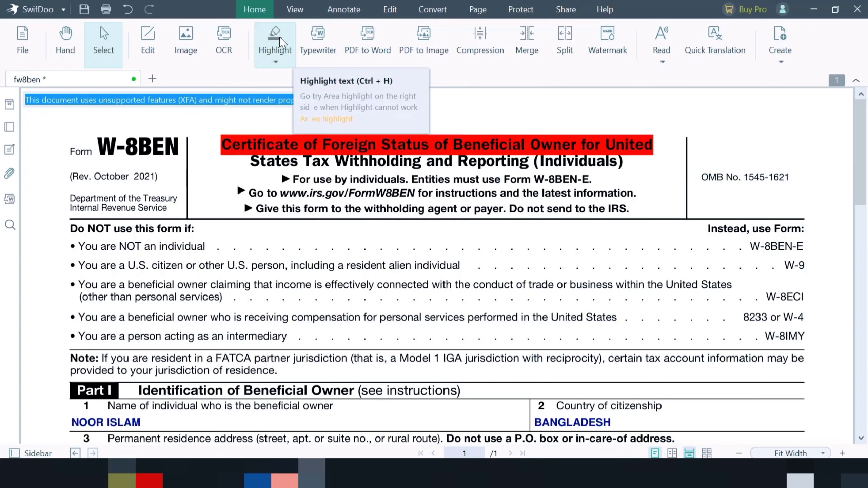
pyautogui.click(275, 62)
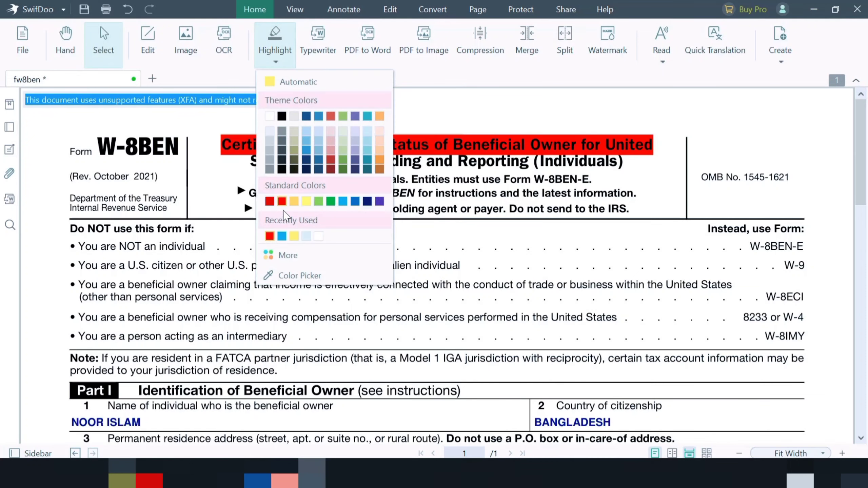
pyautogui.click(282, 201)
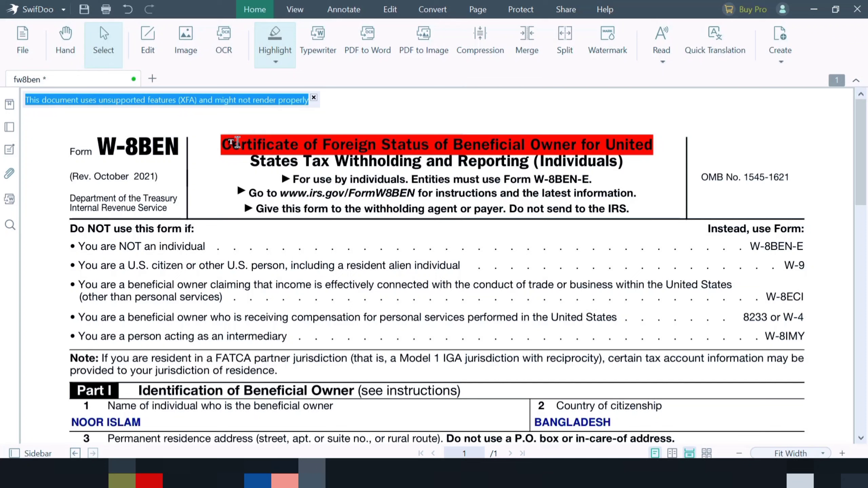
# Switch the highlight colour to dark blue and highlight 'use by individuals. Entities must use Form W-8BEN-E.'.
pyautogui.click(236, 140)
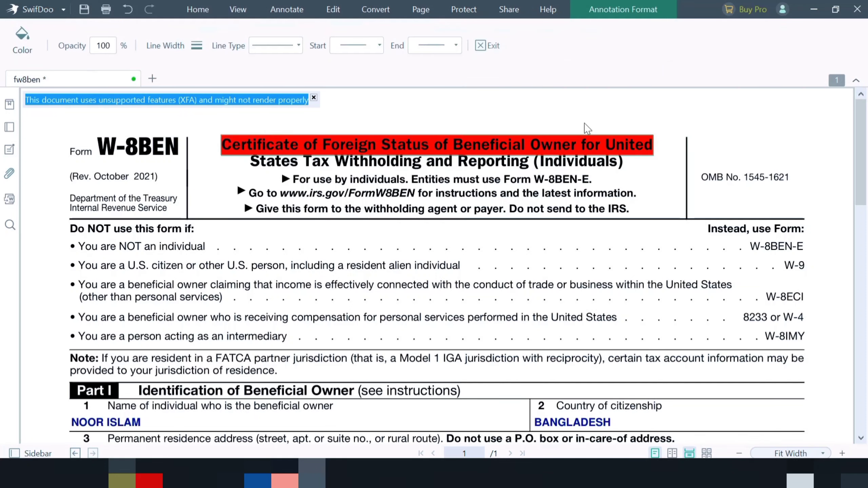
pyautogui.click(198, 10)
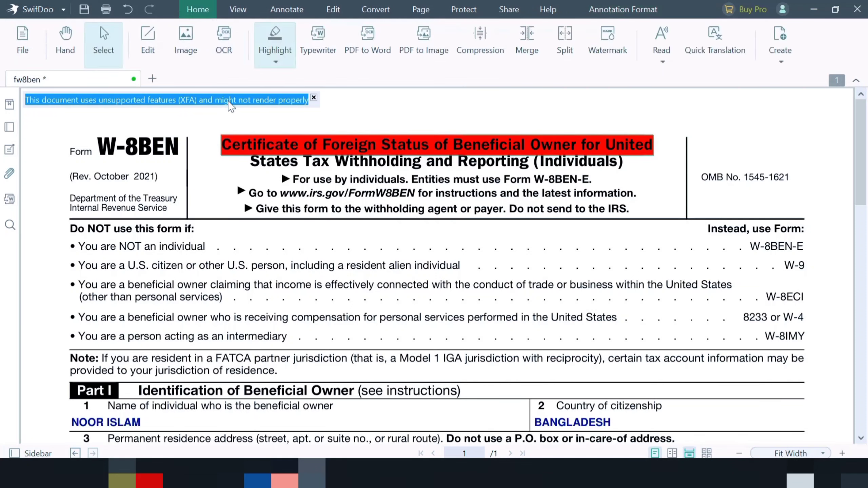
pyautogui.click(275, 62)
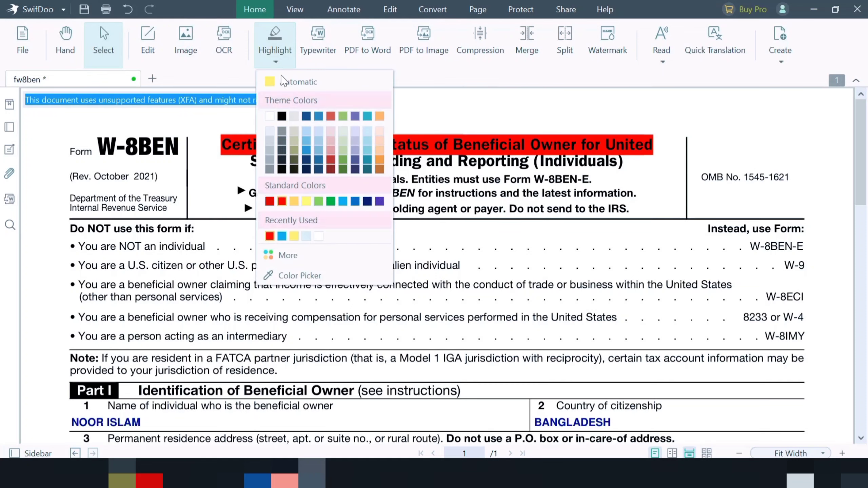
pyautogui.click(310, 117)
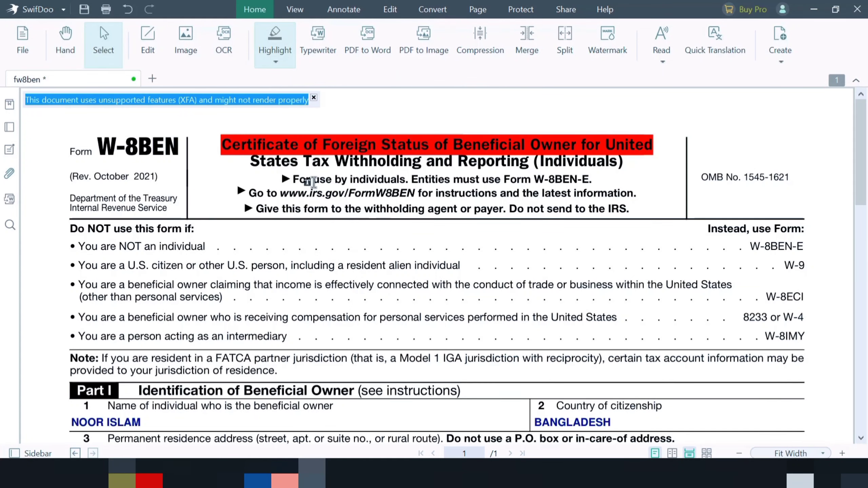
pyautogui.moveTo(313, 182); pyautogui.dragTo(606, 179)
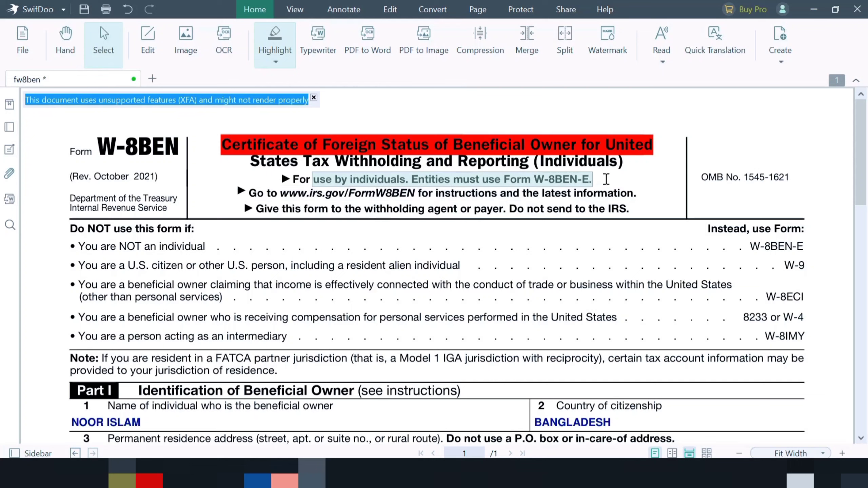
pyautogui.click(382, 193)
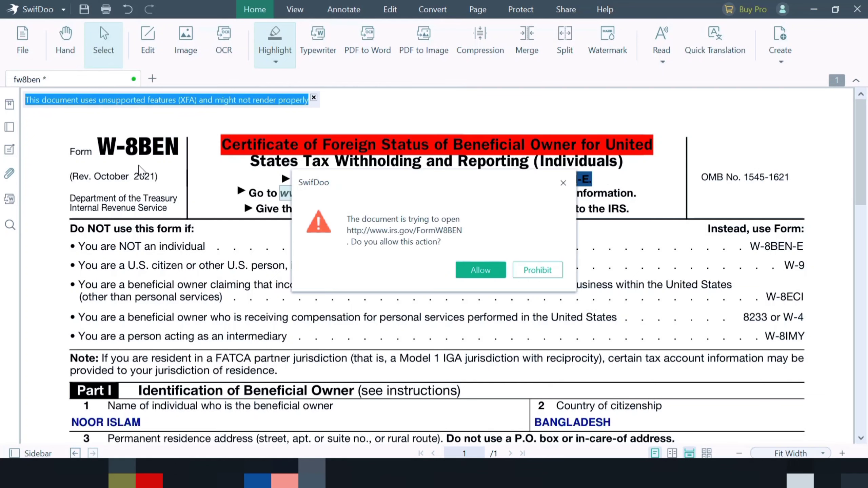
pyautogui.click(563, 184)
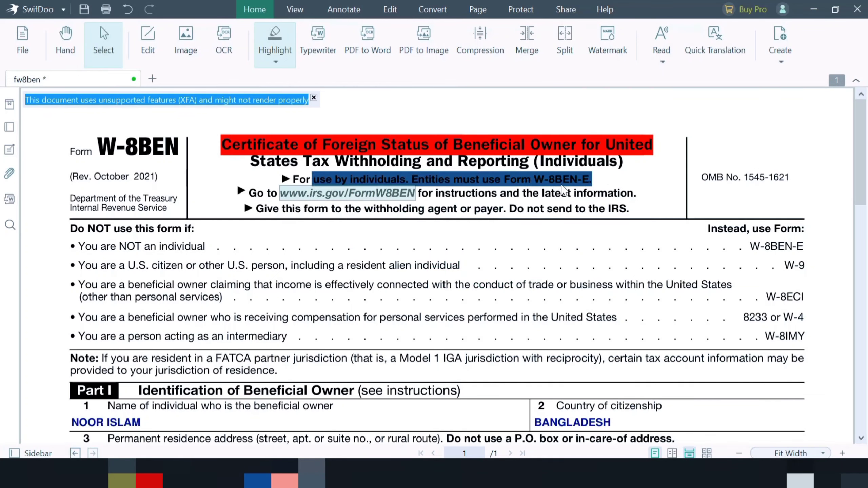
# Insert the 'download' JPG image from the Desktop onto the middle of the form.
pyautogui.click(149, 41)
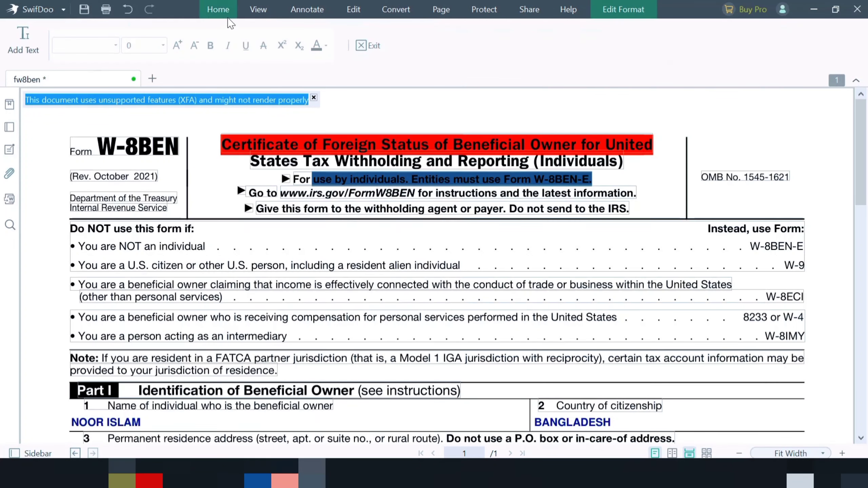
pyautogui.click(230, 10)
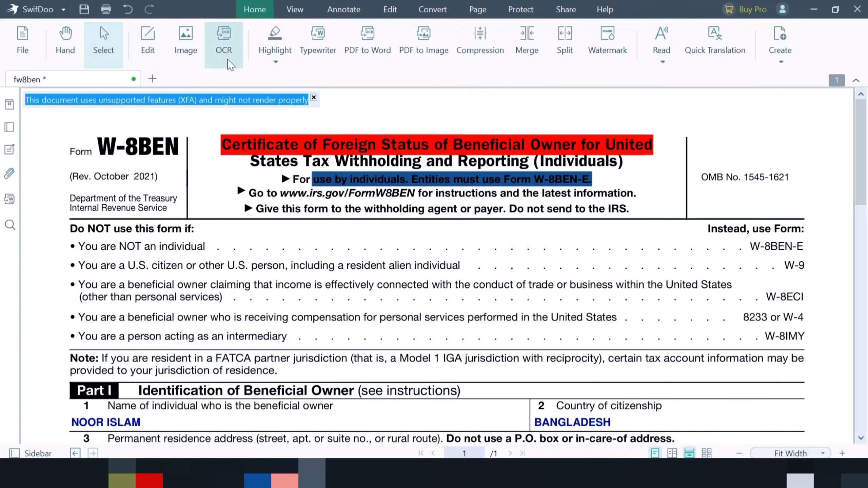
pyautogui.click(188, 41)
pyautogui.scroll(-3, 171, 137)
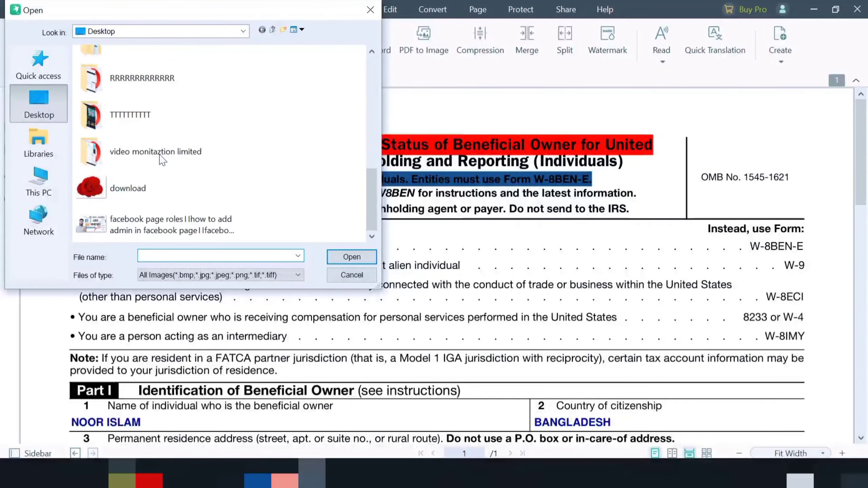
pyautogui.click(125, 186)
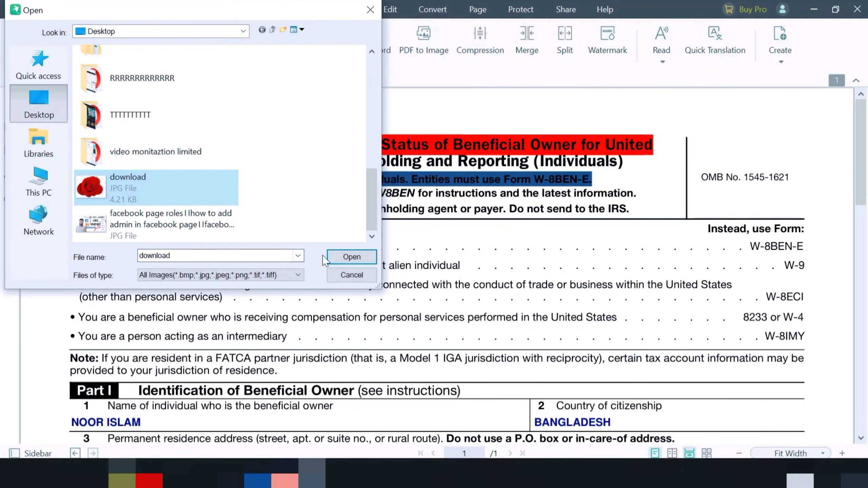
pyautogui.click(351, 257)
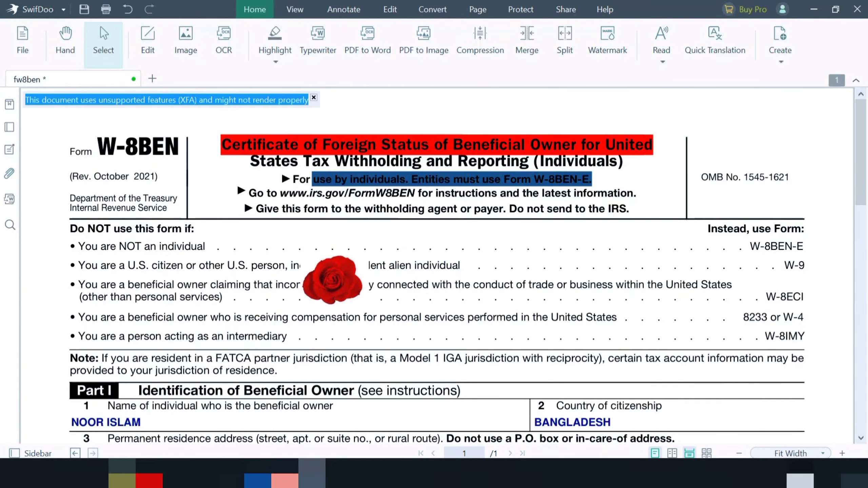
pyautogui.click(340, 266)
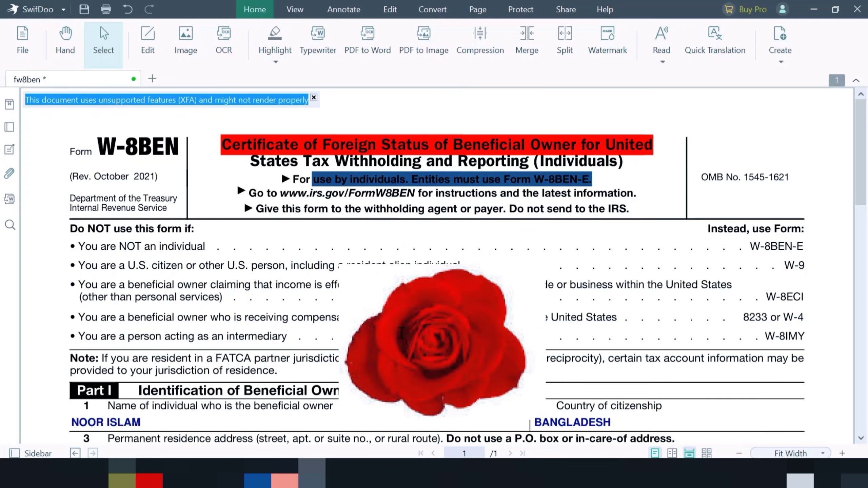
# Reduce the inserted rose image's opacity so the form text shows through.
pyautogui.moveTo(407, 335); pyautogui.dragTo(430, 343)
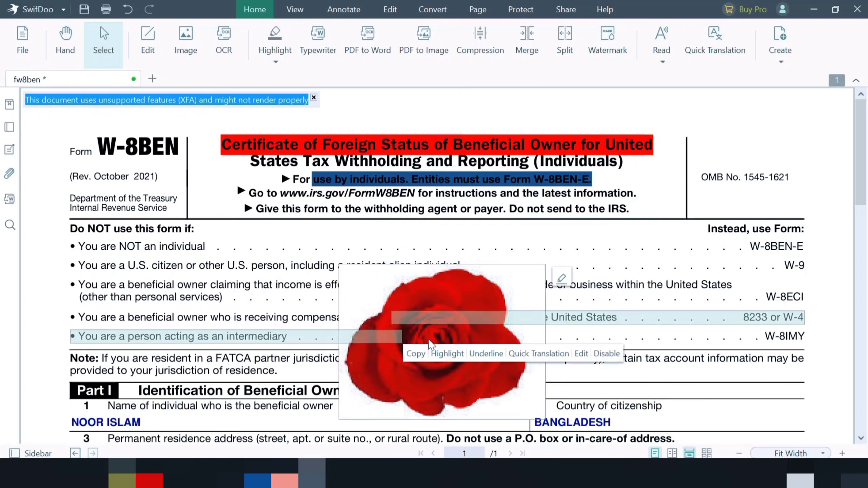
pyautogui.click(562, 280)
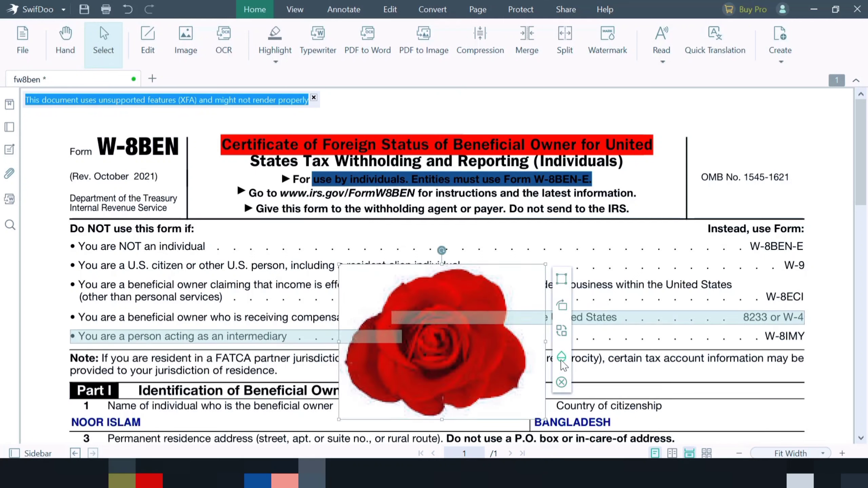
pyautogui.click(561, 360)
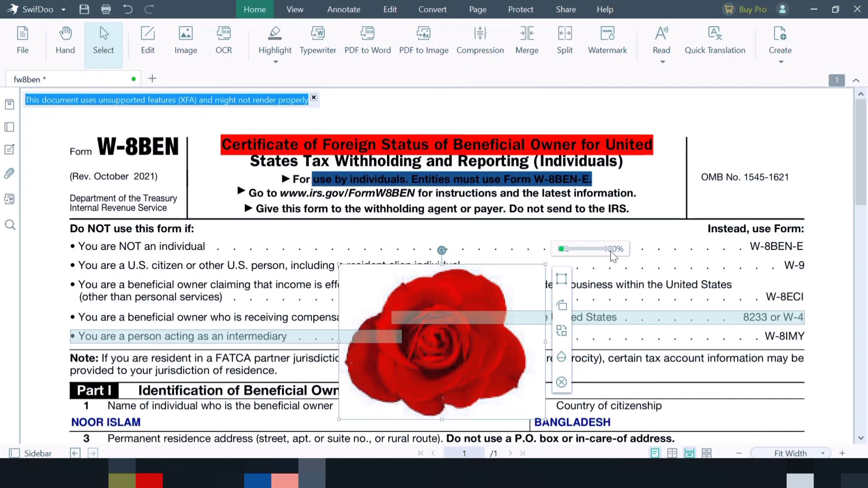
pyautogui.moveTo(610, 252); pyautogui.dragTo(588, 254)
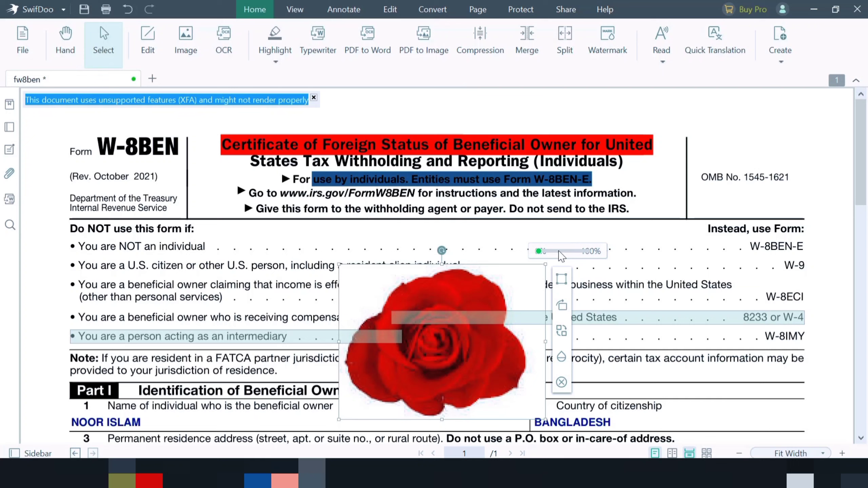
pyautogui.moveTo(541, 254); pyautogui.dragTo(585, 256)
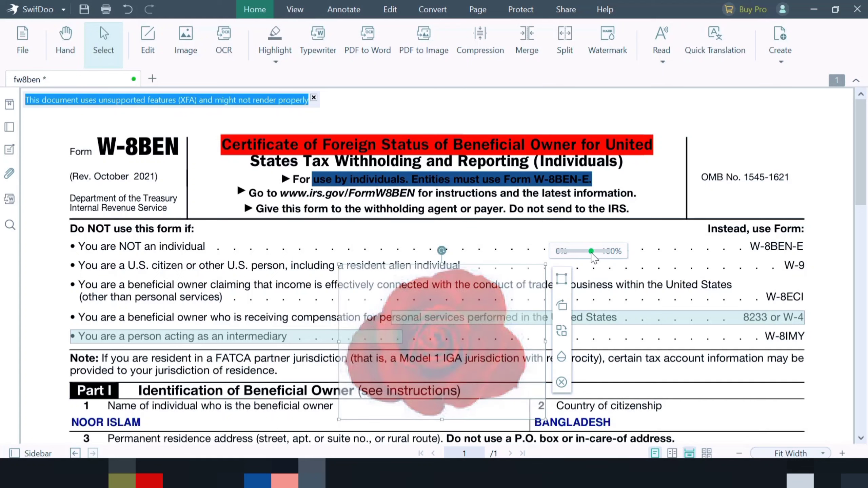
# Move the rose image slightly upward and enlarge it from its corner handle.
pyautogui.moveTo(403, 353); pyautogui.dragTo(384, 319)
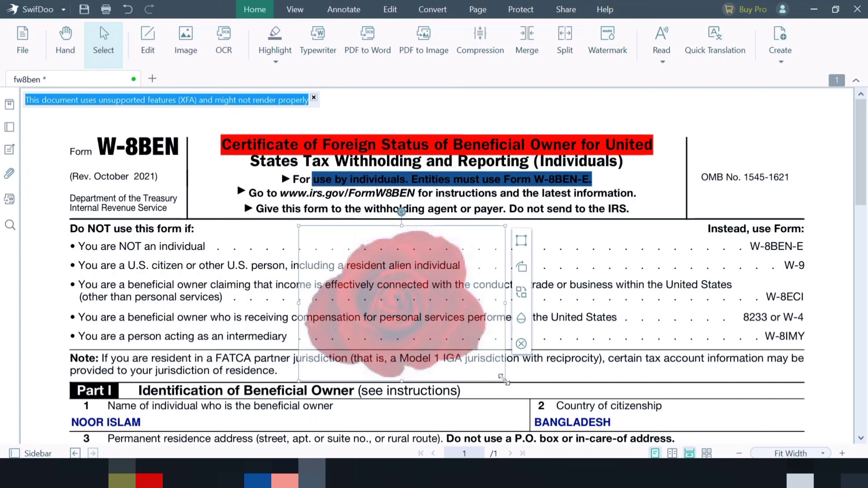
pyautogui.moveTo(502, 378); pyautogui.dragTo(570, 428)
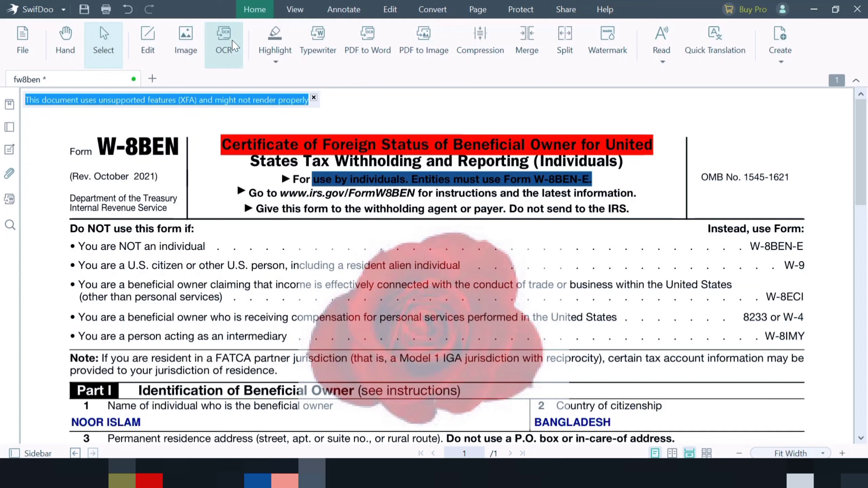
# Try to run OCR on the document and dismiss the save prompt.
pyautogui.click(223, 40)
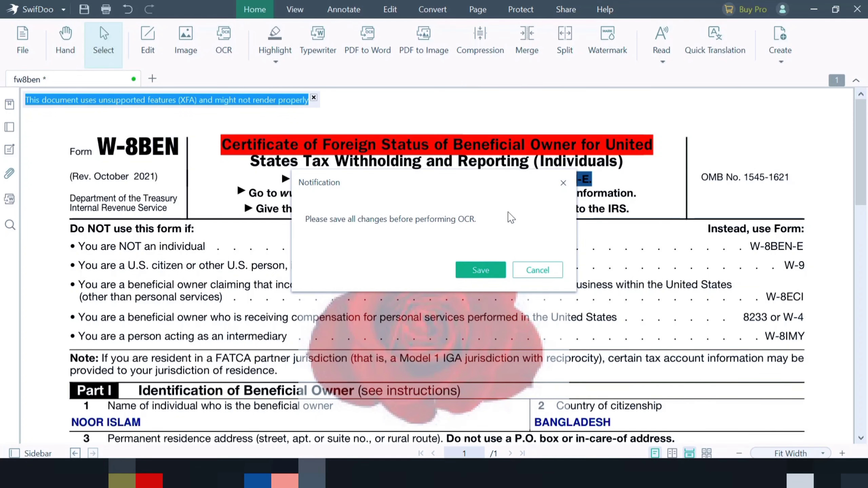
pyautogui.click(563, 182)
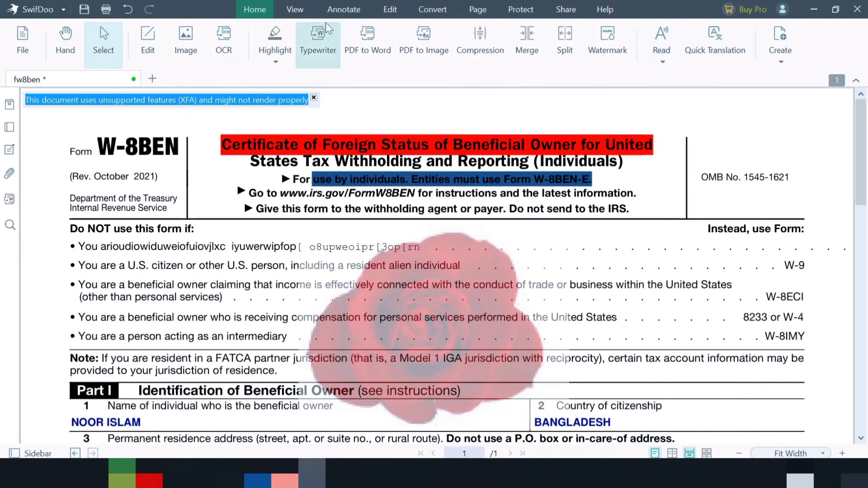
# Start a new custom text watermark 'tuoasoaDH' in blue with bold, italic and underline styling.
pyautogui.click(605, 38)
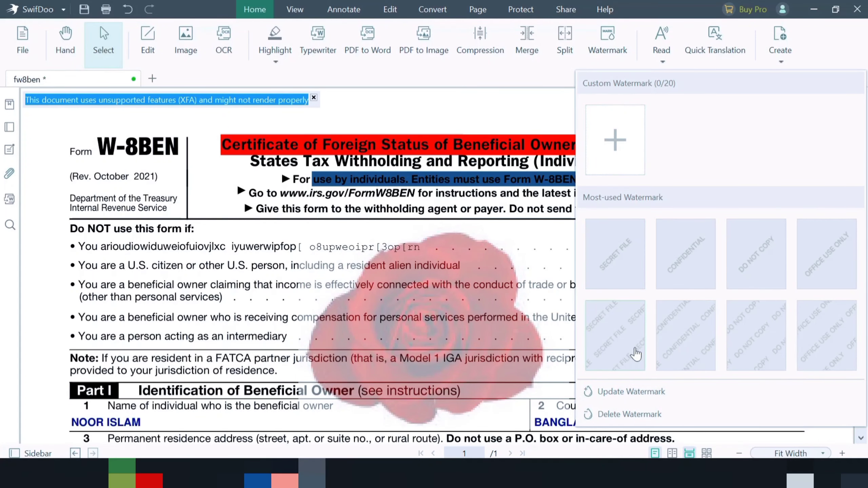
pyautogui.click(630, 152)
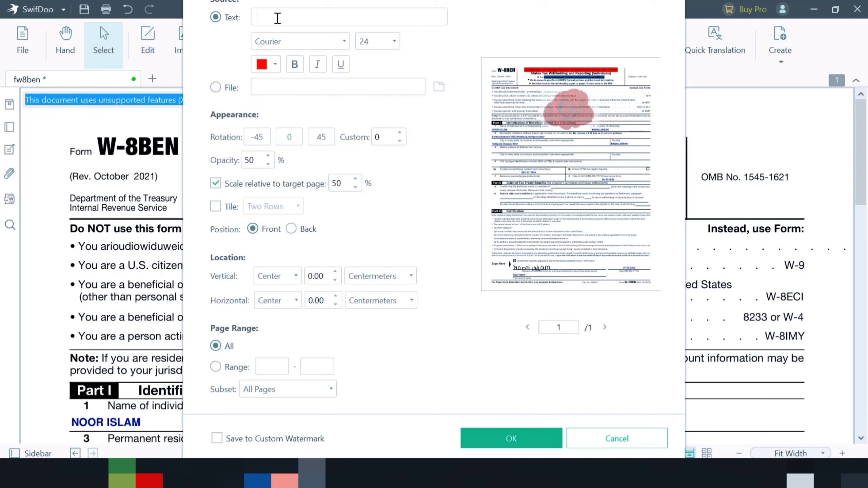
pyautogui.write('tuoaspaDH')
pyautogui.click(274, 65)
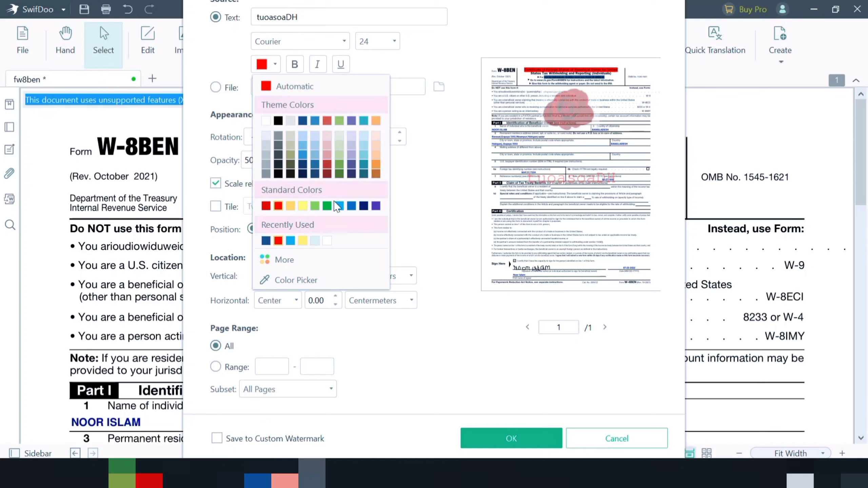
pyautogui.click(339, 206)
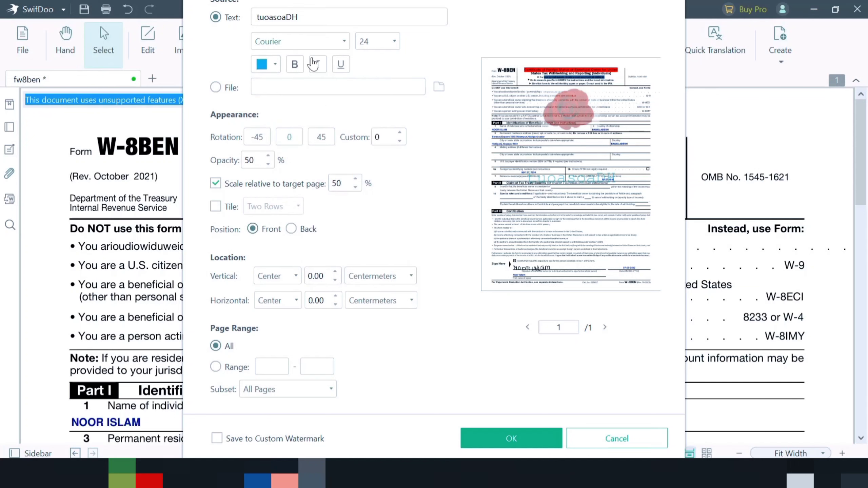
pyautogui.click(295, 65)
pyautogui.click(317, 65)
pyautogui.click(340, 65)
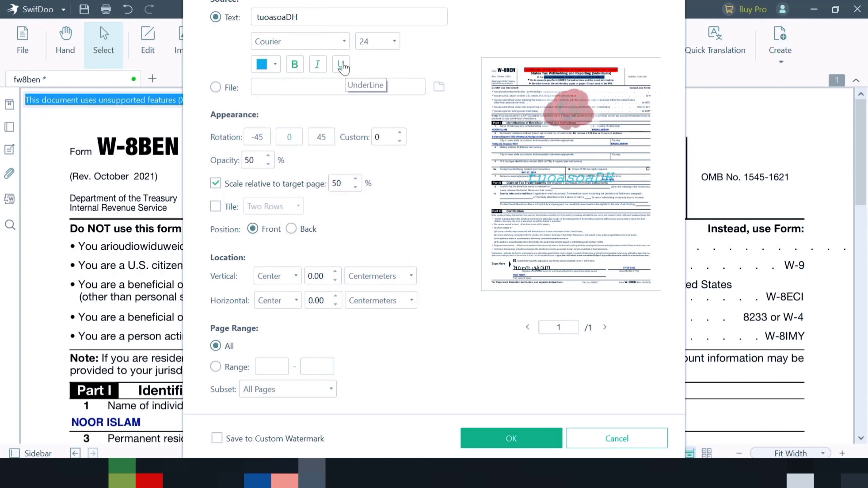
# Apply the text watermark to the page without tiling.
pyautogui.click(395, 42)
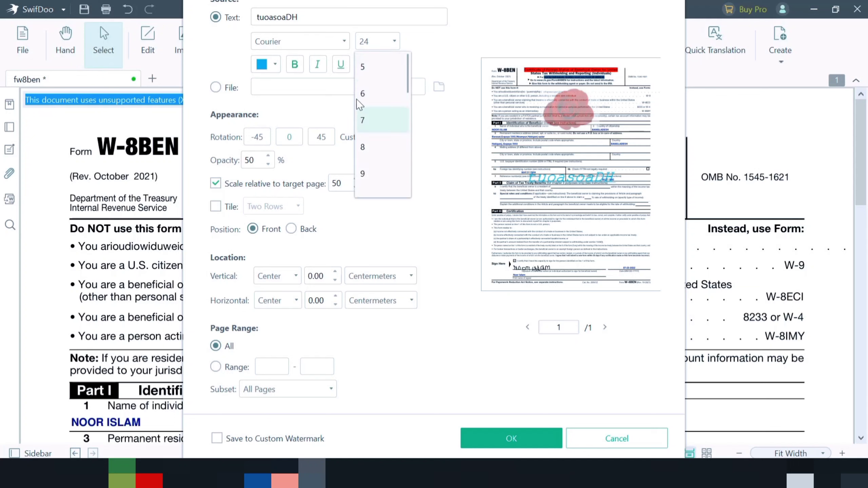
pyautogui.click(450, 92)
pyautogui.click(216, 206)
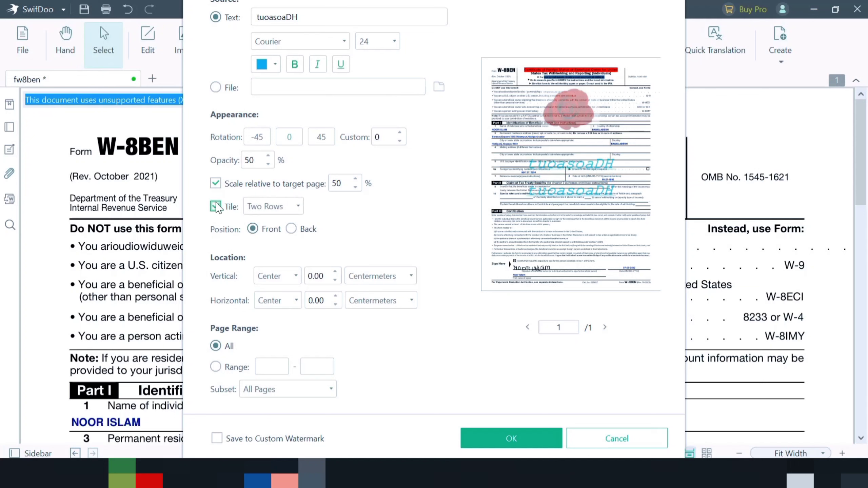
pyautogui.click(216, 207)
pyautogui.click(216, 207)
pyautogui.click(215, 207)
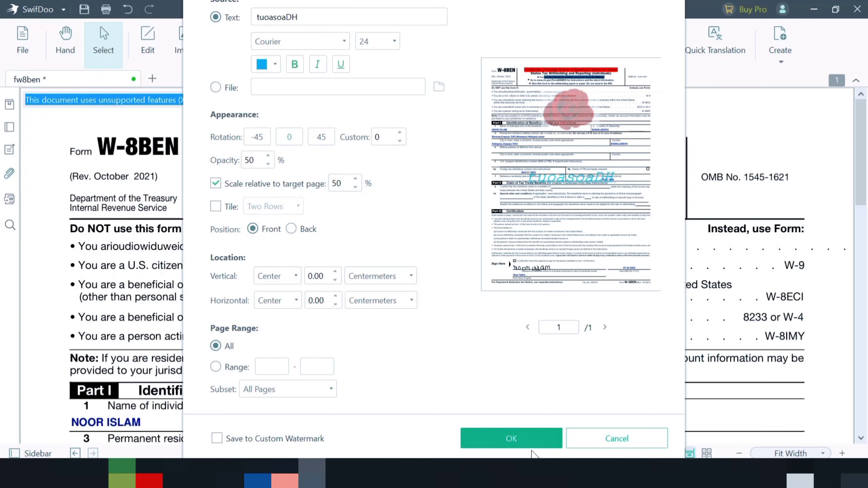
pyautogui.click(525, 437)
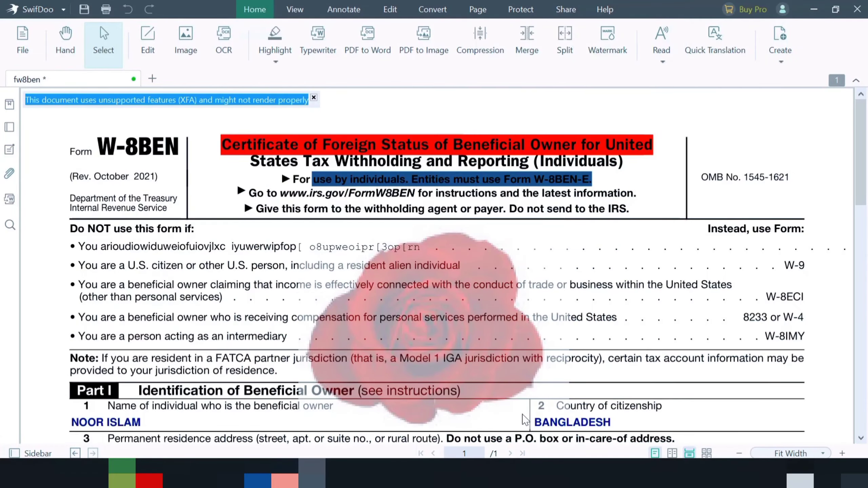
# Scroll through the form to examine the applied watermark.
pyautogui.scroll(-2, 543, 411)
pyautogui.scroll(-2, 543, 411)
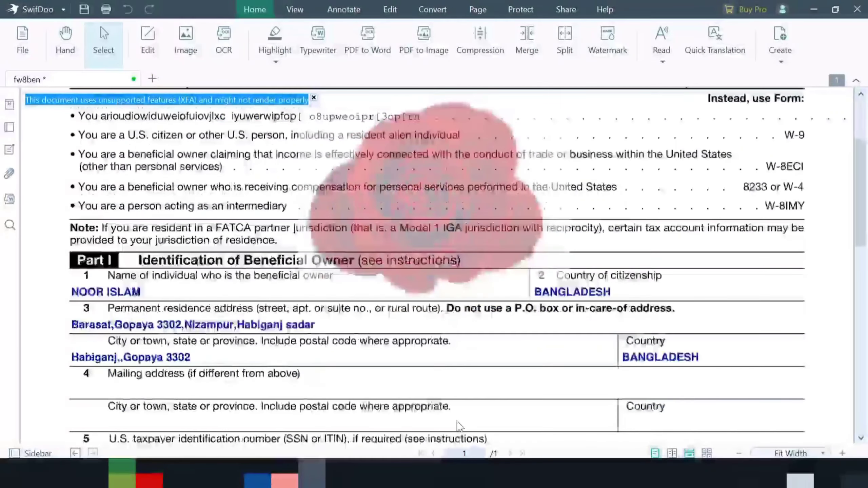
pyautogui.scroll(-6, 444, 407)
pyautogui.moveTo(341, 334); pyautogui.dragTo(471, 336)
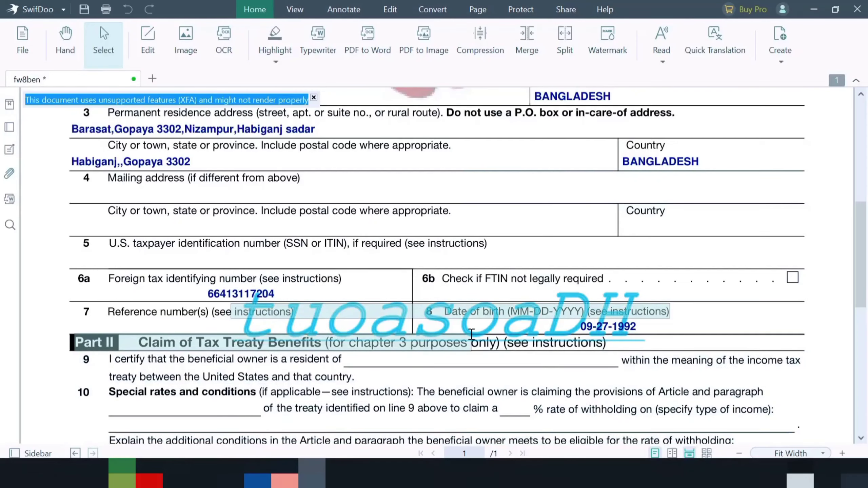
pyautogui.scroll(5, 471, 336)
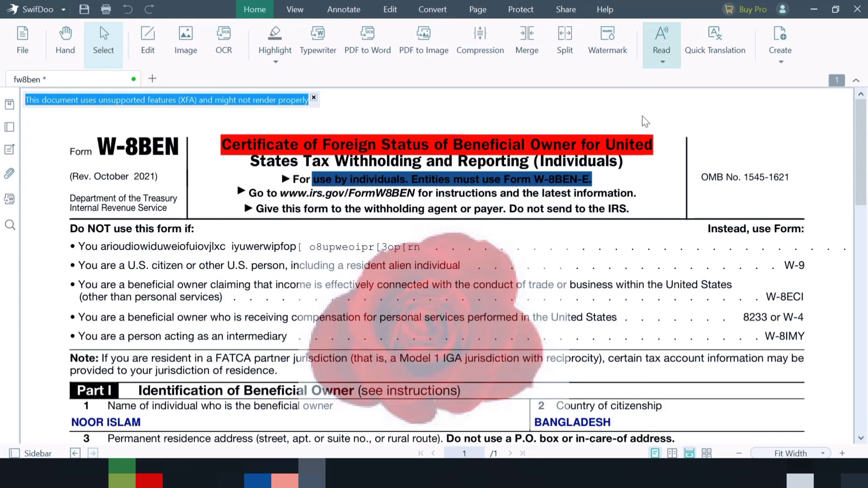
# Open the Read options and switch Quick Translation on and off again.
pyautogui.click(664, 48)
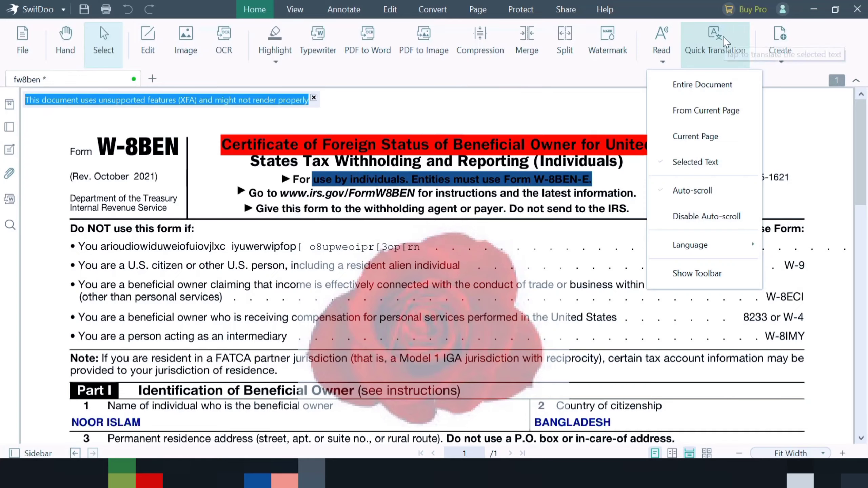
pyautogui.click(718, 49)
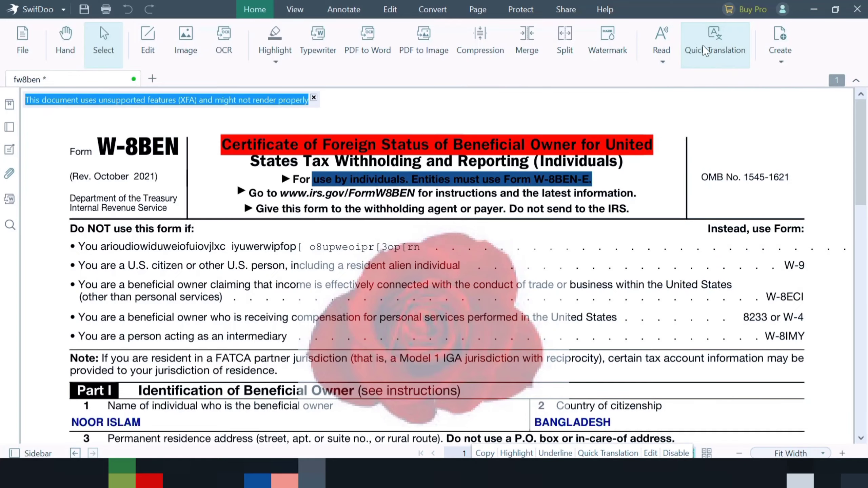
pyautogui.scroll(-15, 128, 249)
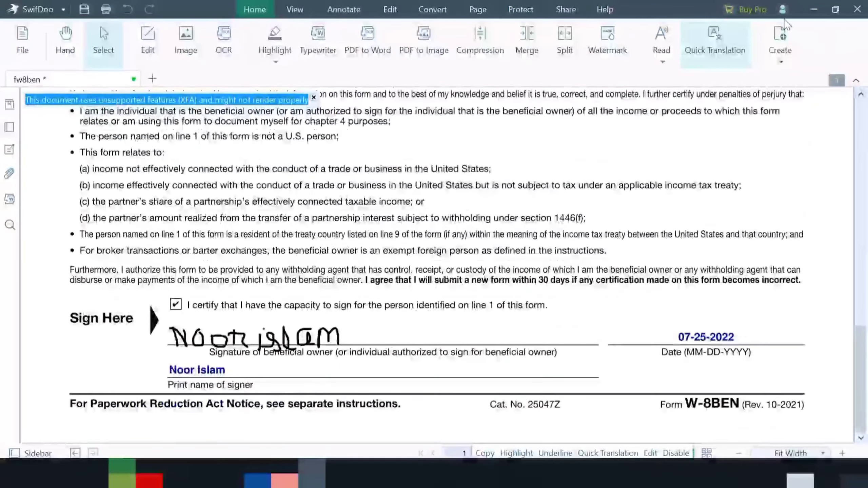
pyautogui.click(722, 54)
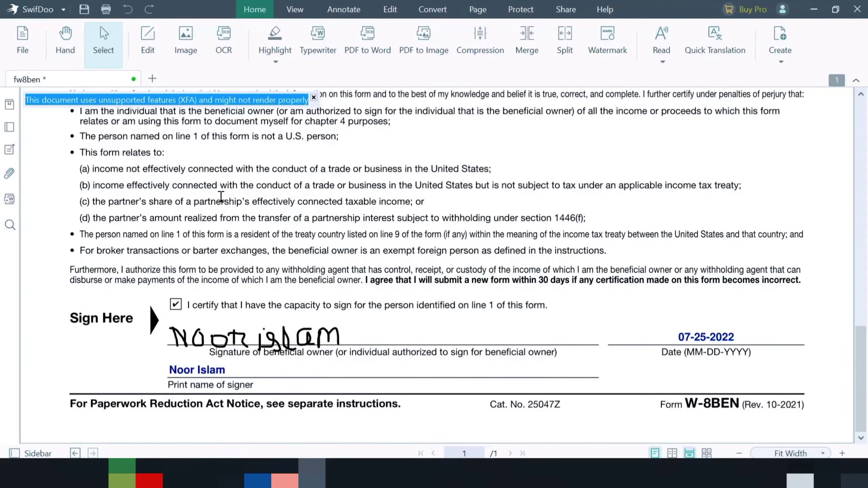
pyautogui.scroll(5, 221, 197)
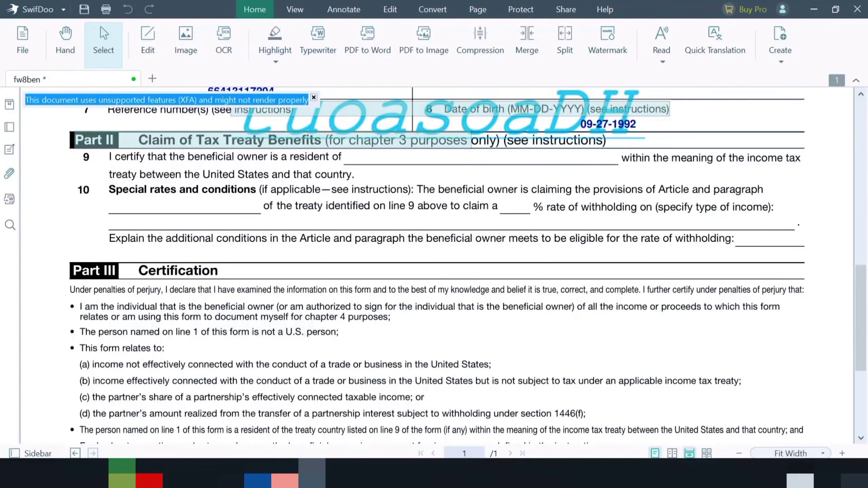
pyautogui.click(304, 8)
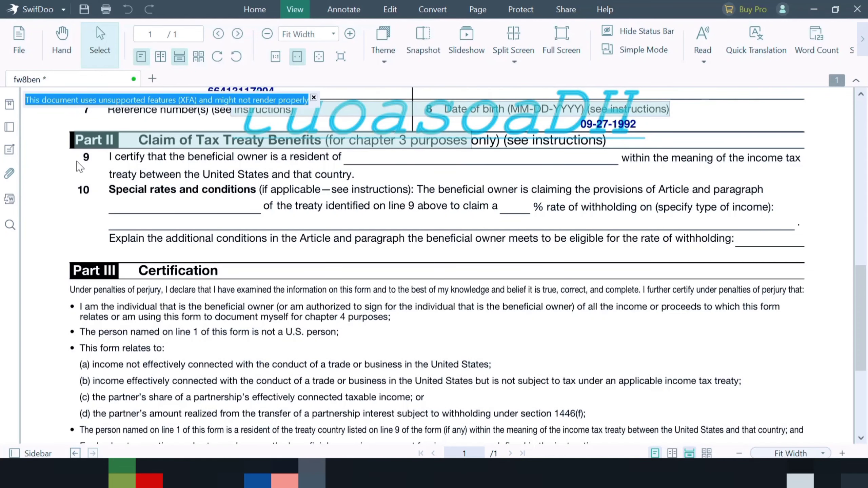
pyautogui.scroll(-5, 80, 167)
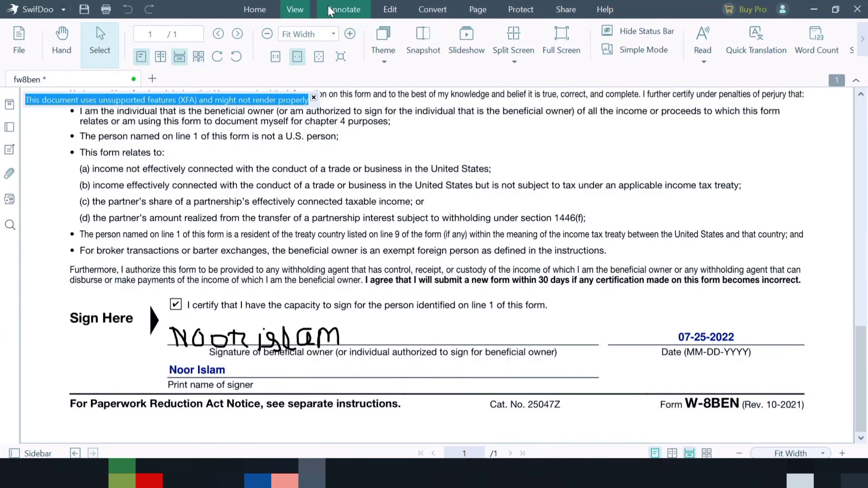
pyautogui.click(340, 14)
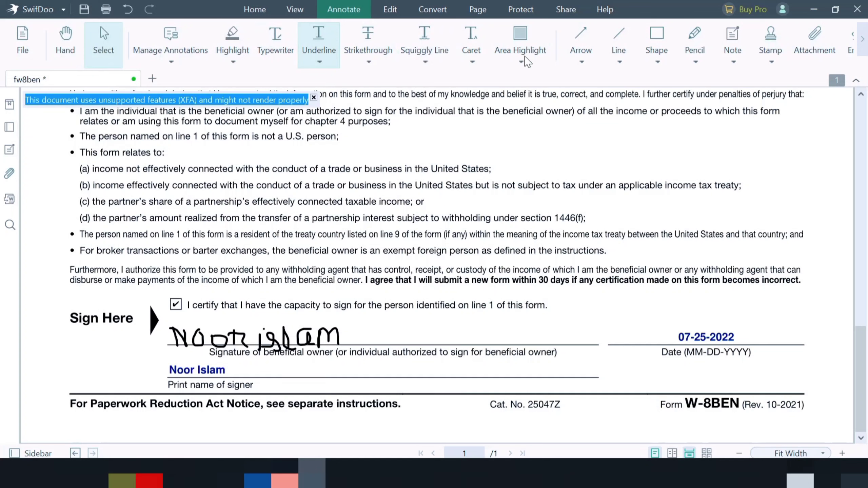
pyautogui.click(581, 62)
pyautogui.moveTo(602, 88)
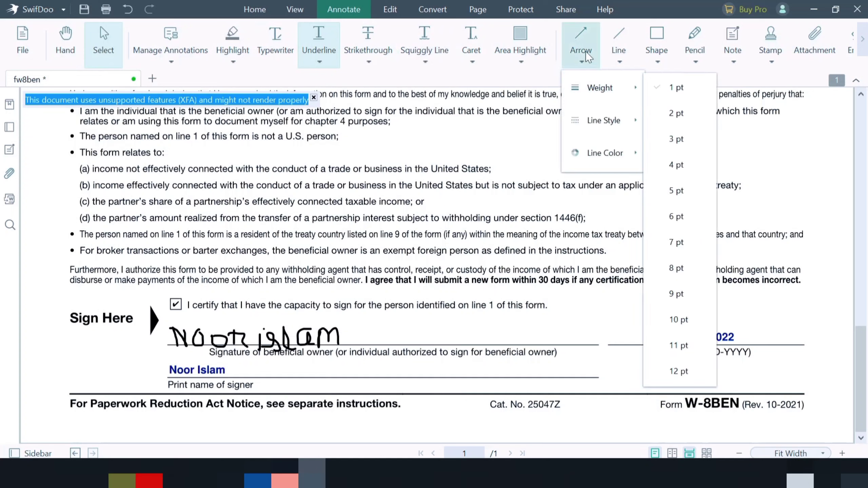
pyautogui.click(585, 49)
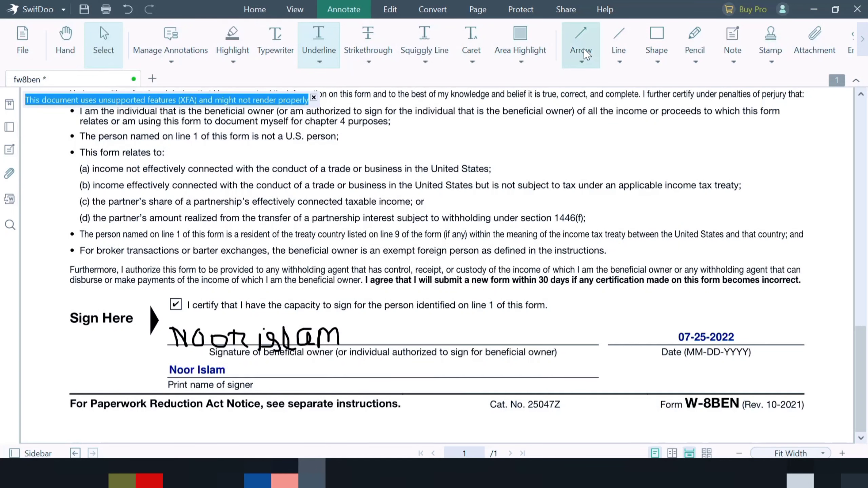
# Draw a red rectangle with the Shape tool to the right of the 'U.S. person' line.
pyautogui.click(624, 48)
pyautogui.click(621, 62)
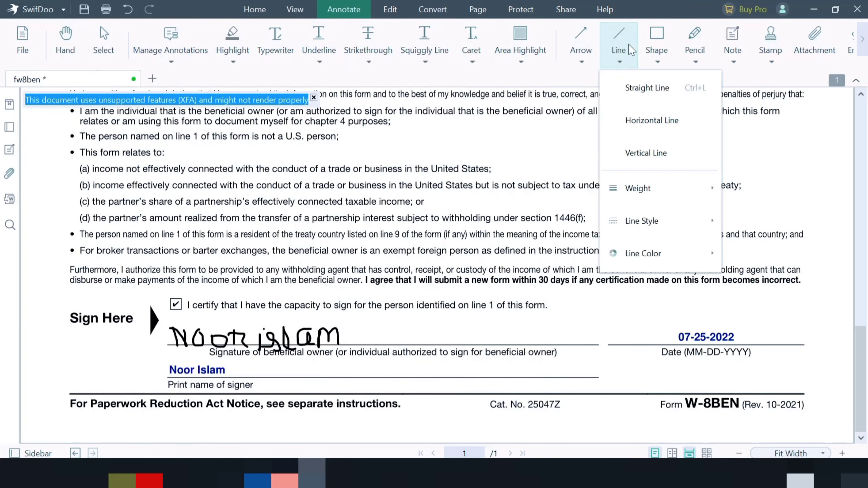
pyautogui.click(649, 40)
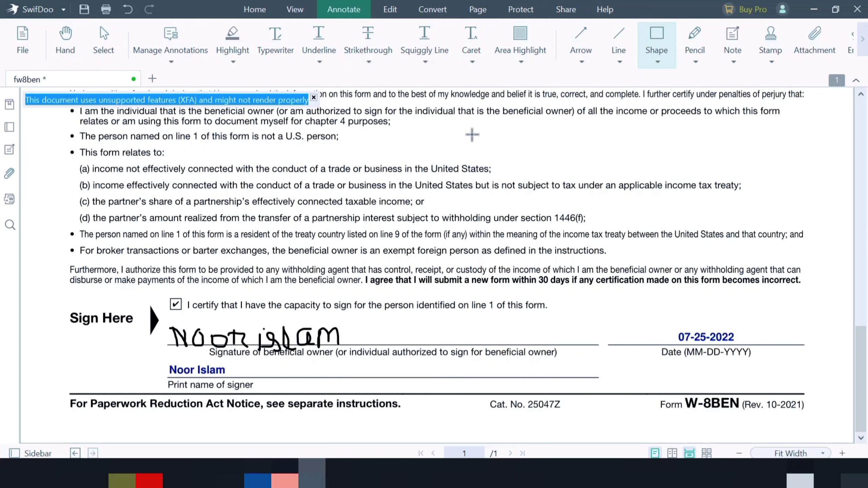
pyautogui.moveTo(472, 135); pyautogui.dragTo(575, 155)
# Draw a red arrow pointing at item (a) and a freehand pencil loop near 'applicable income'.
pyautogui.click(581, 40)
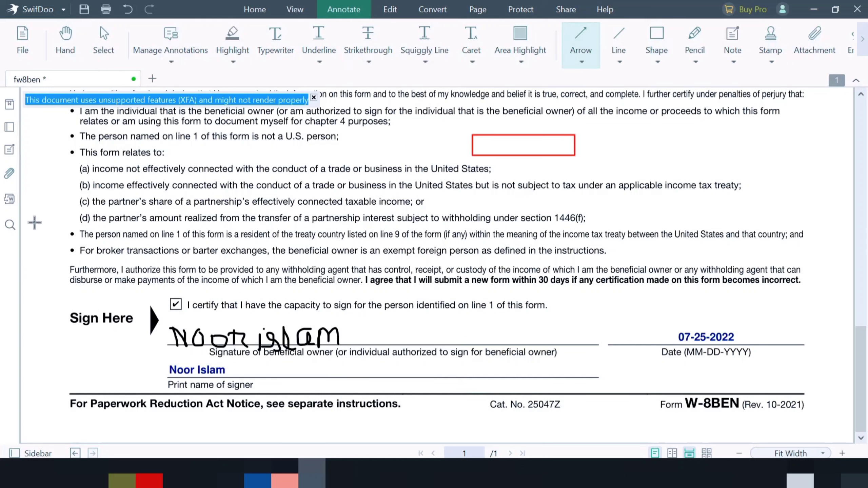
pyautogui.moveTo(35, 222); pyautogui.dragTo(78, 169)
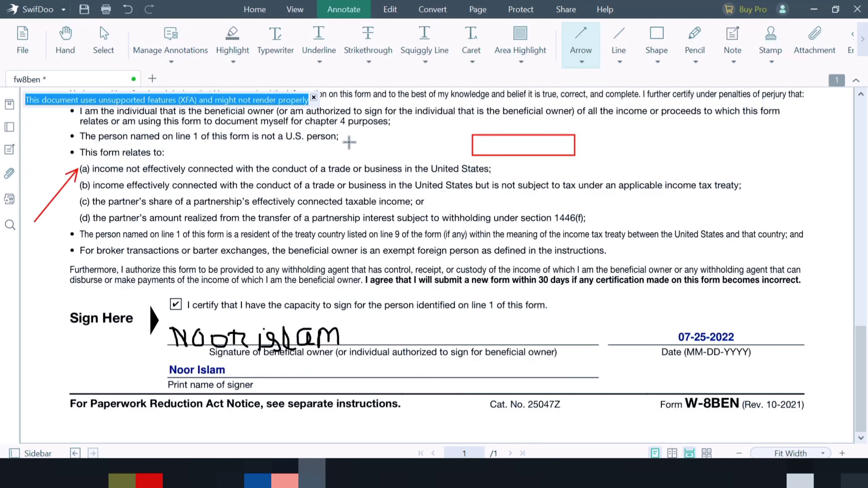
pyautogui.click(695, 41)
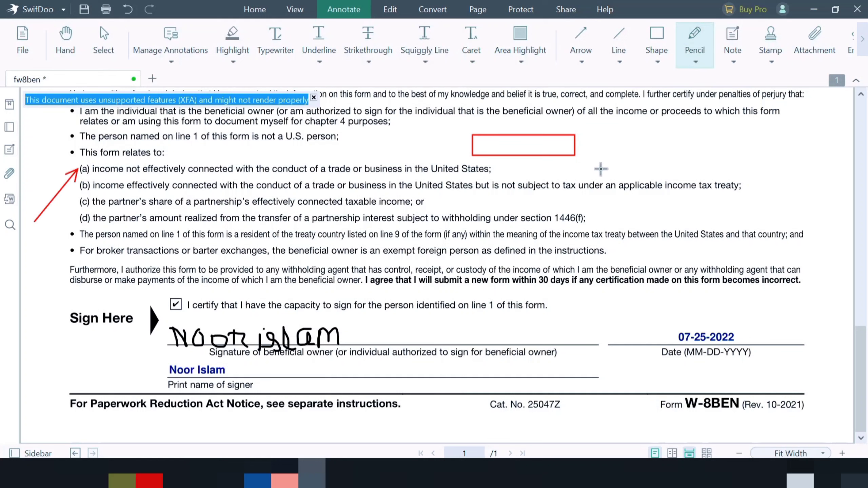
pyautogui.moveTo(617, 189)
pyautogui.mouseDown()
pyautogui.moveTo(717, 156)
pyautogui.moveTo(672, 145)
pyautogui.moveTo(678, 130)
pyautogui.mouseUp()
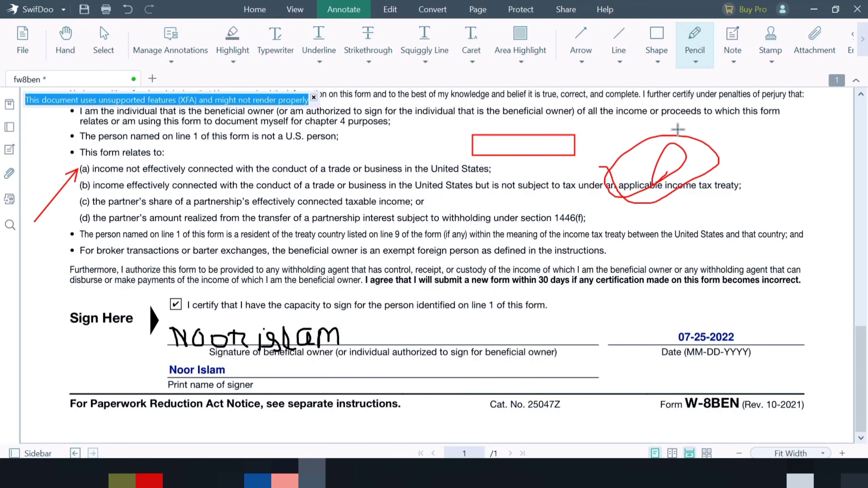
# Browse the Note tool and the standard stamp library.
pyautogui.click(732, 46)
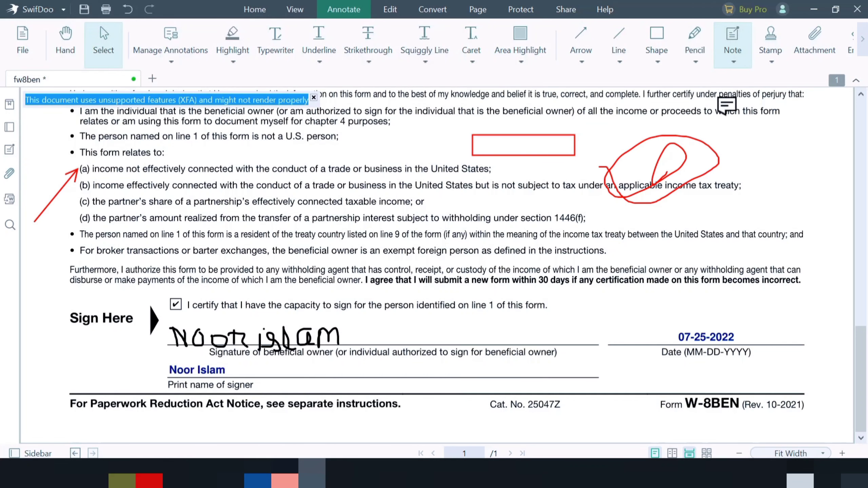
pyautogui.click(727, 42)
pyautogui.click(771, 55)
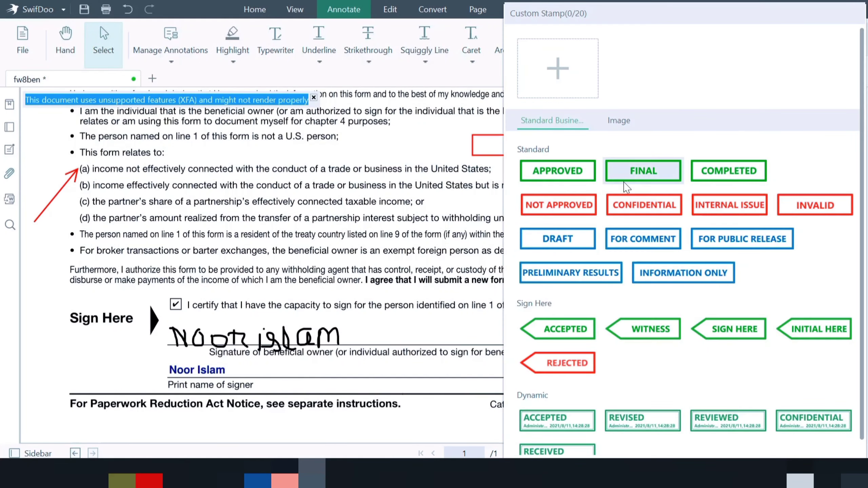
pyautogui.scroll(-1, 652, 357)
pyautogui.scroll(1, 651, 358)
pyautogui.click(428, 81)
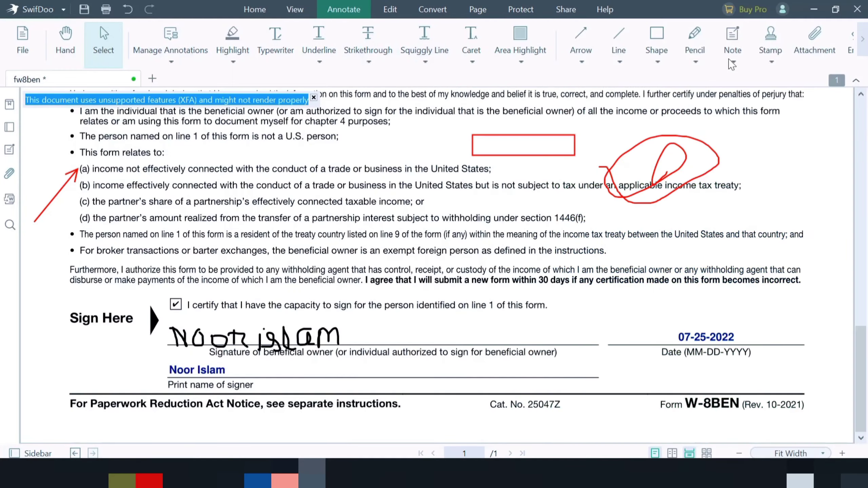
# Insert the text "VSDVDVDDV" into the first bullet line under "Do NOT use this form if" with text editing.
pyautogui.scroll(2, 665, 84)
pyautogui.scroll(15, 200, 92)
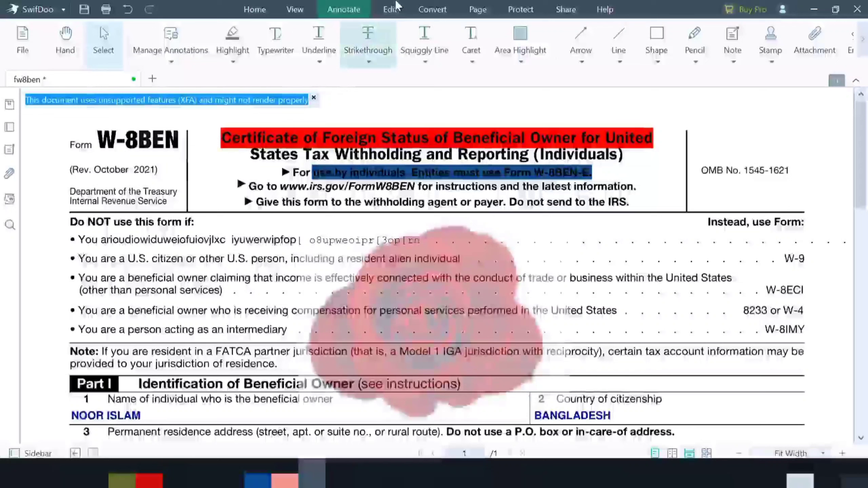
pyautogui.click(397, 7)
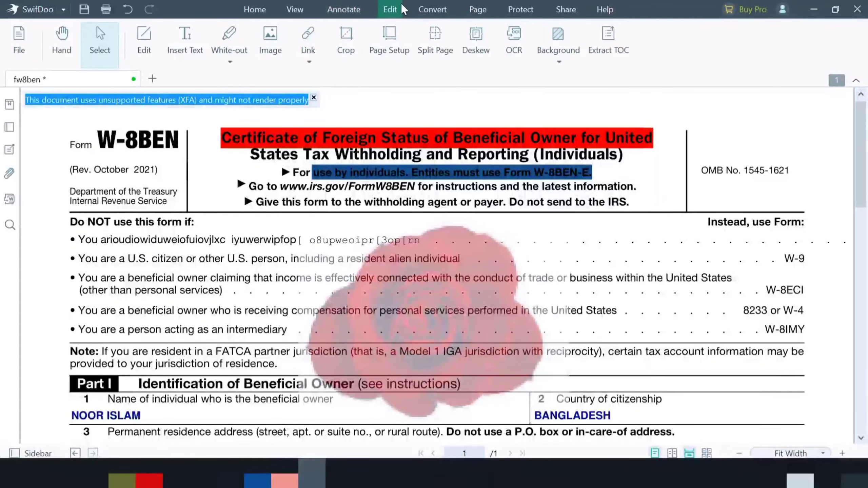
pyautogui.click(182, 53)
pyautogui.click(244, 239)
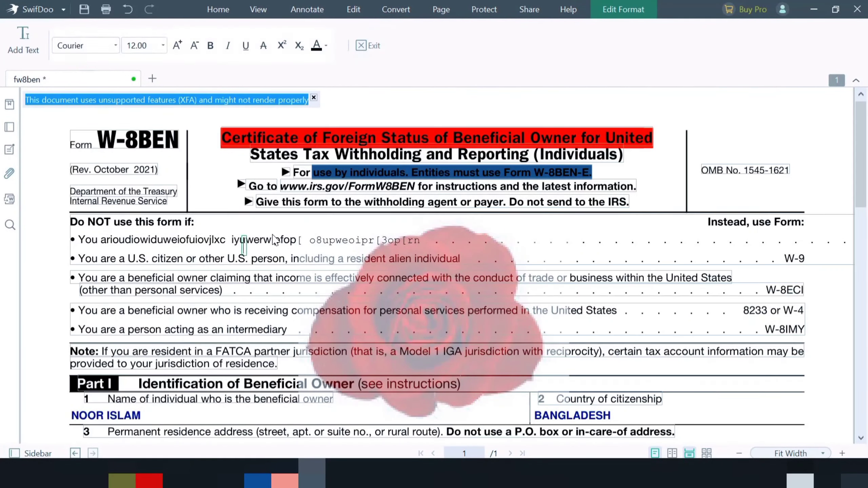
pyautogui.click(275, 240)
pyautogui.write('VSDVDVDDV')
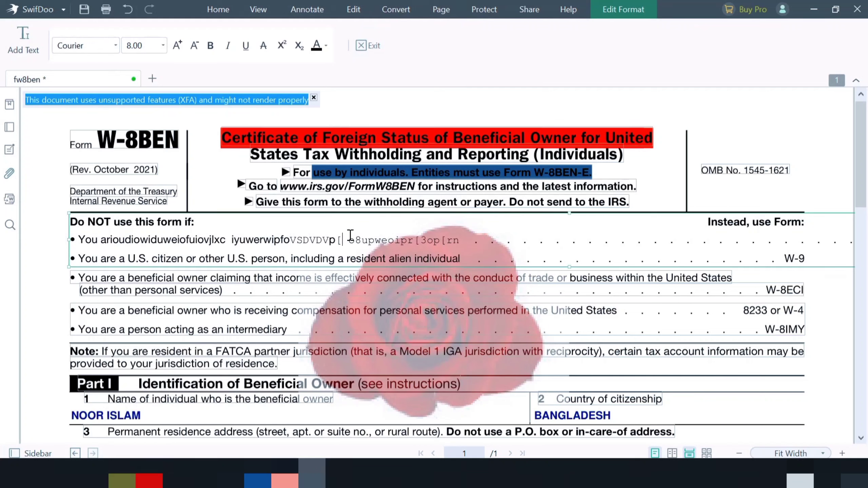
pyautogui.click(396, 9)
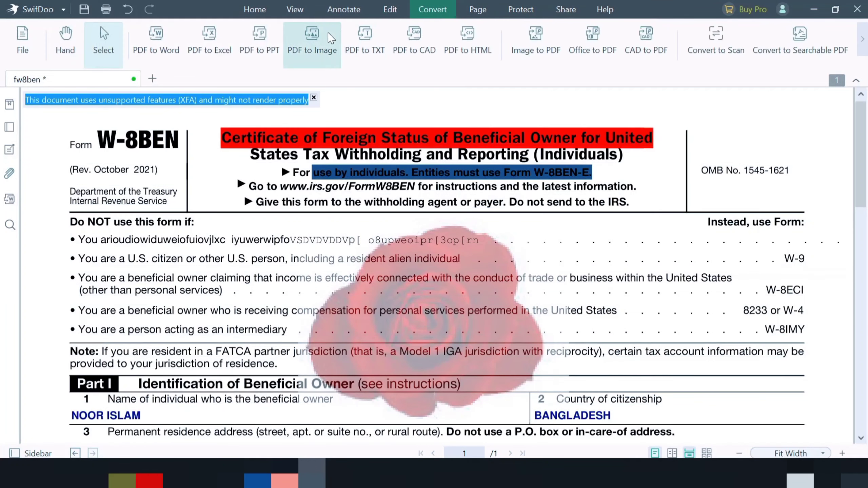
# Enter crop mode and try Page Setup, cancelling the save-changes notice.
pyautogui.click(388, 10)
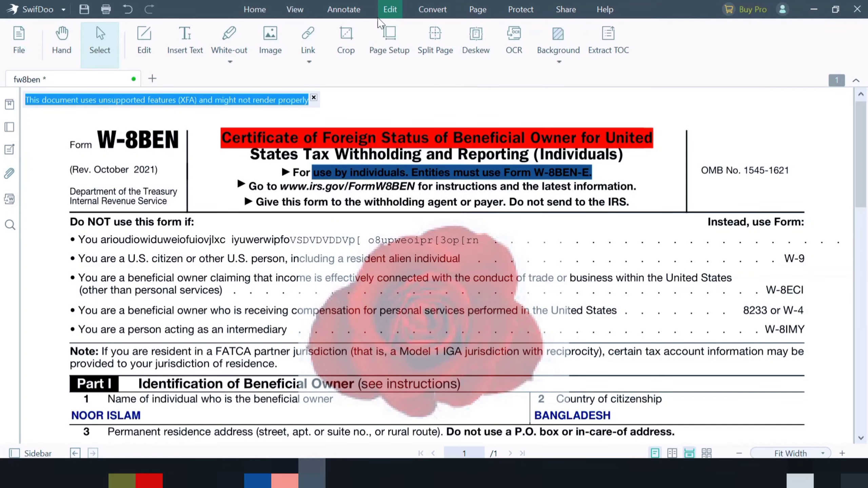
pyautogui.click(351, 45)
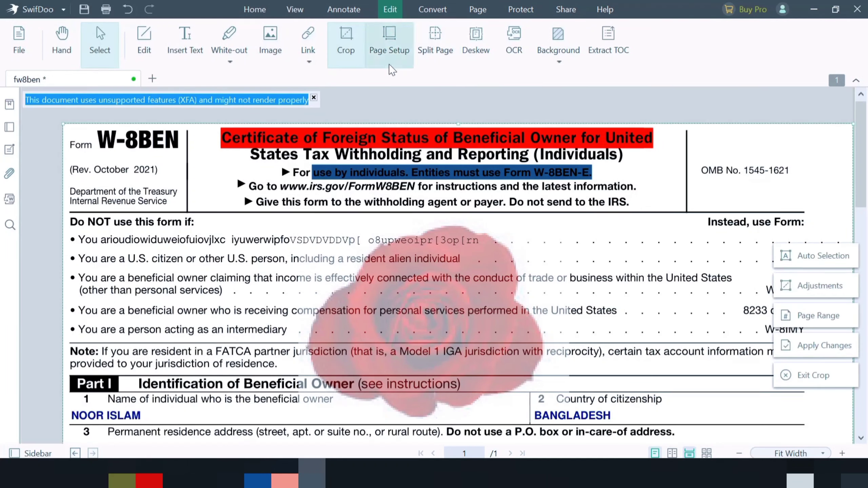
pyautogui.click(387, 45)
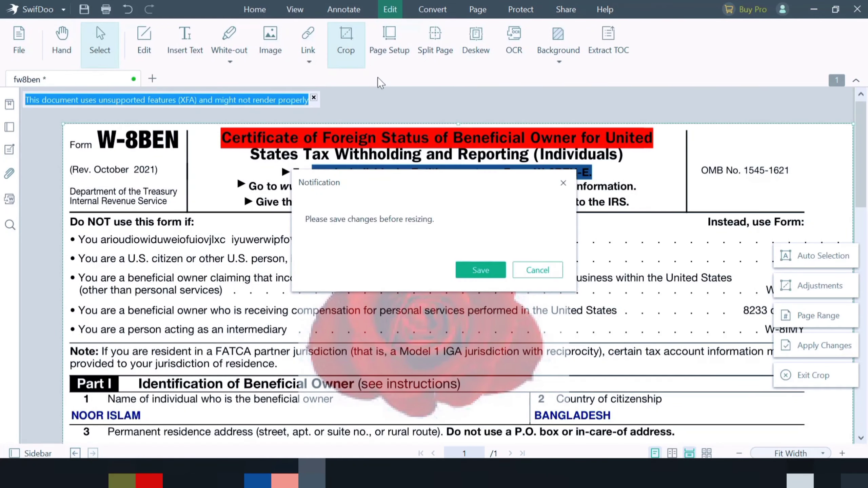
pyautogui.click(536, 267)
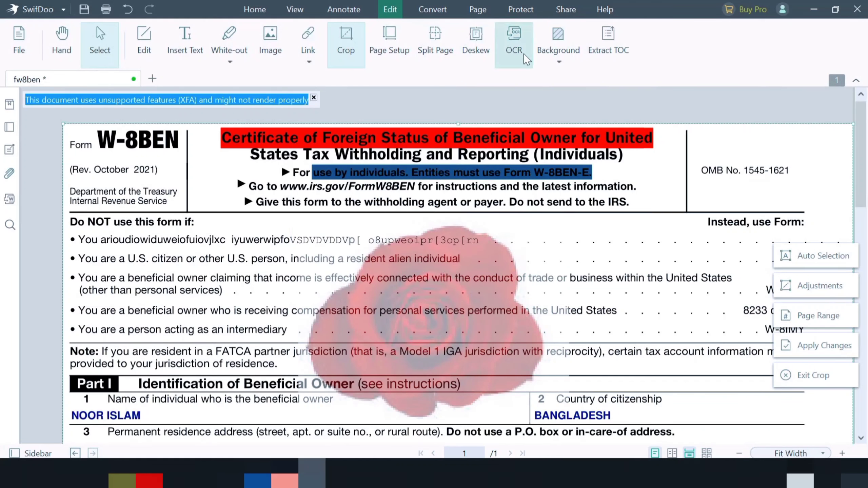
# Add a blue colour background to all pages of the document.
pyautogui.click(555, 46)
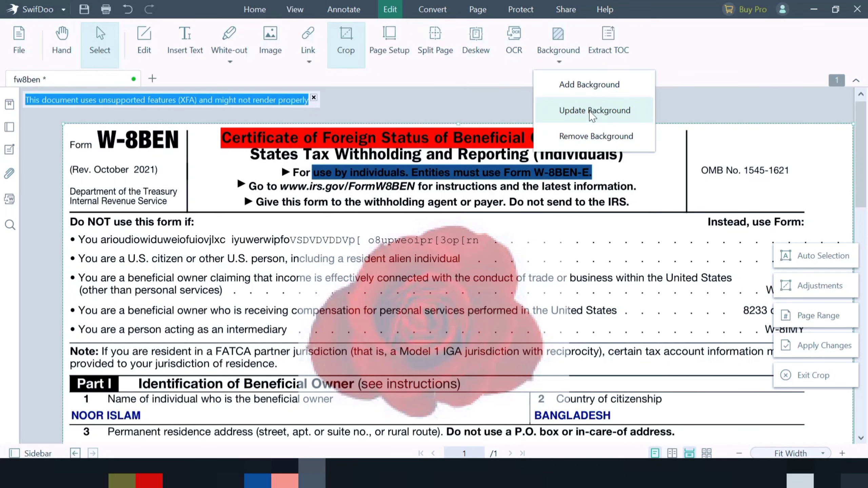
pyautogui.click(588, 91)
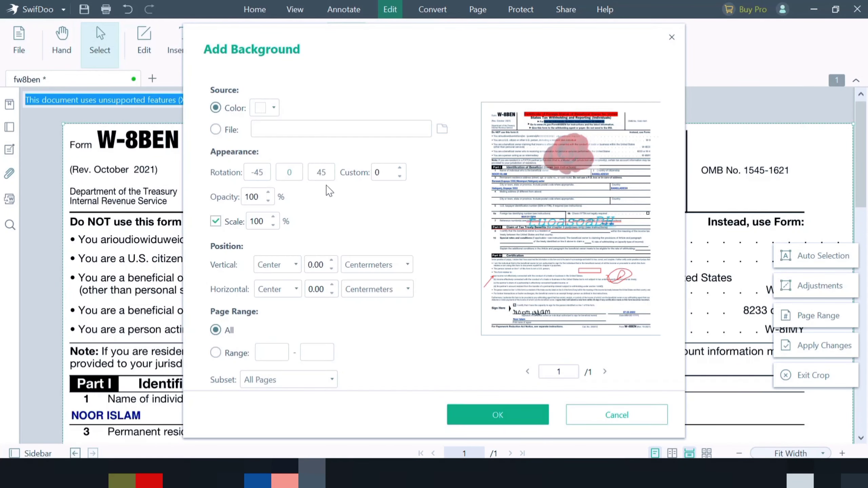
pyautogui.click(273, 109)
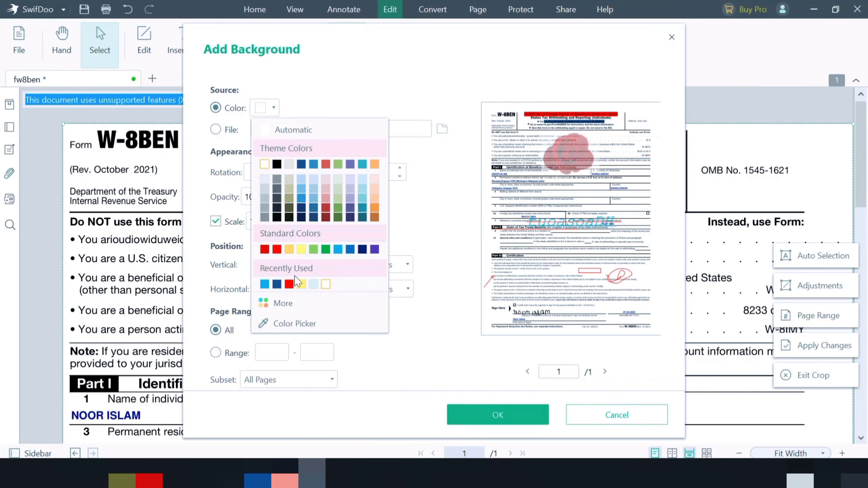
pyautogui.click(290, 284)
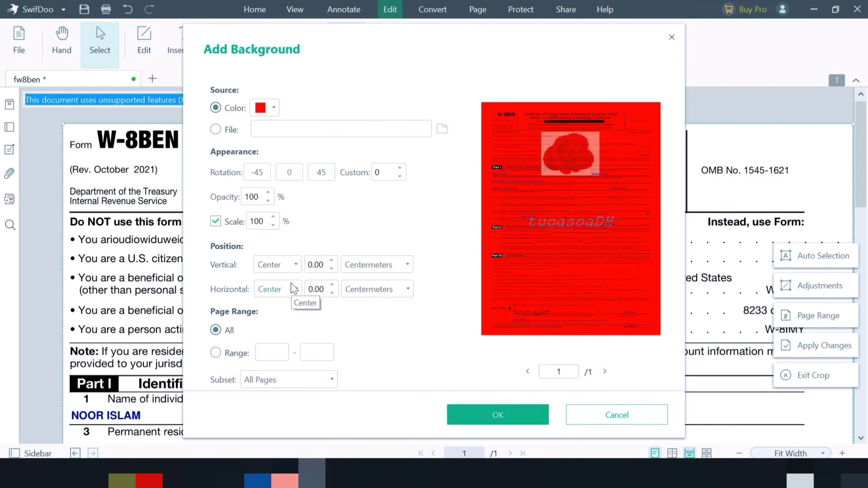
pyautogui.click(274, 109)
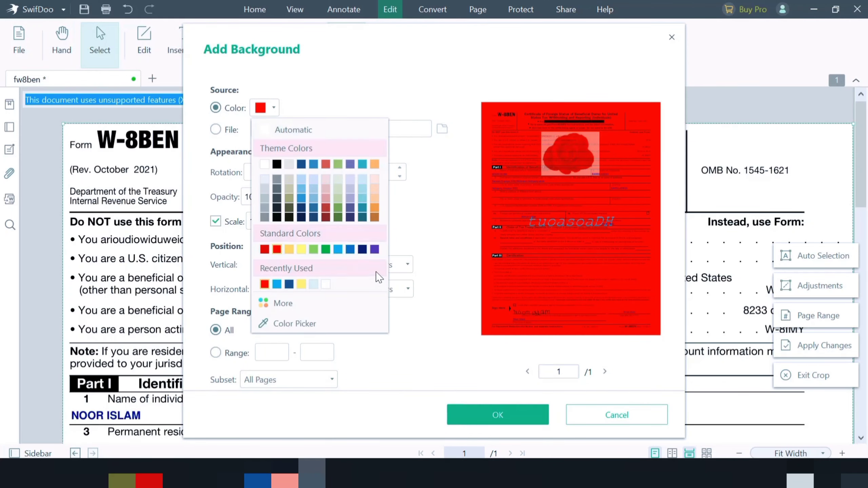
pyautogui.click(302, 198)
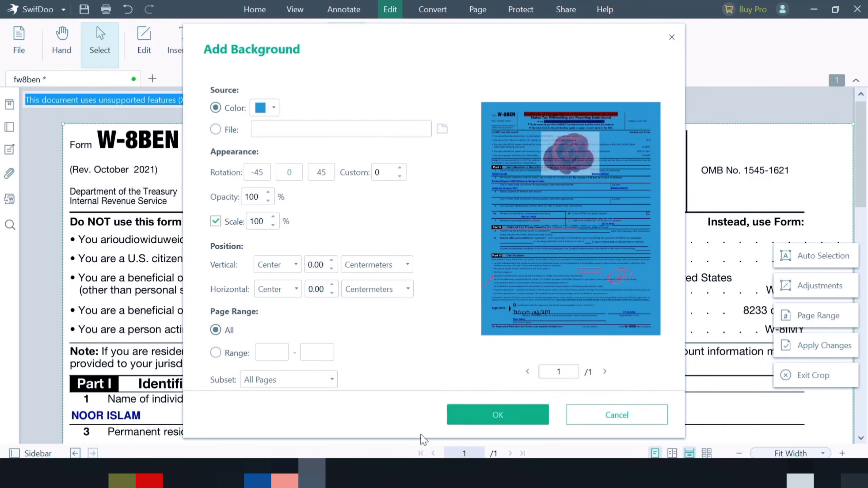
pyautogui.click(491, 413)
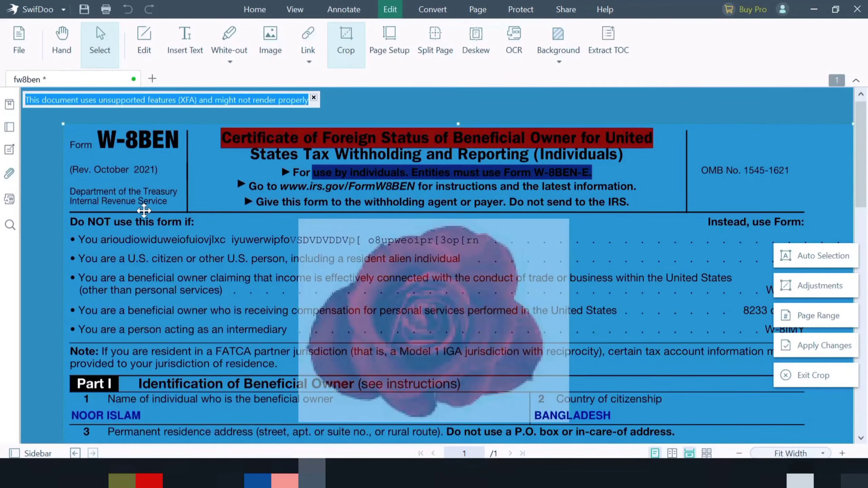
# Open the PDF to Scanned Copy converter for fw8ben.pdf and close it without converting.
pyautogui.scroll(-15, 469, 340)
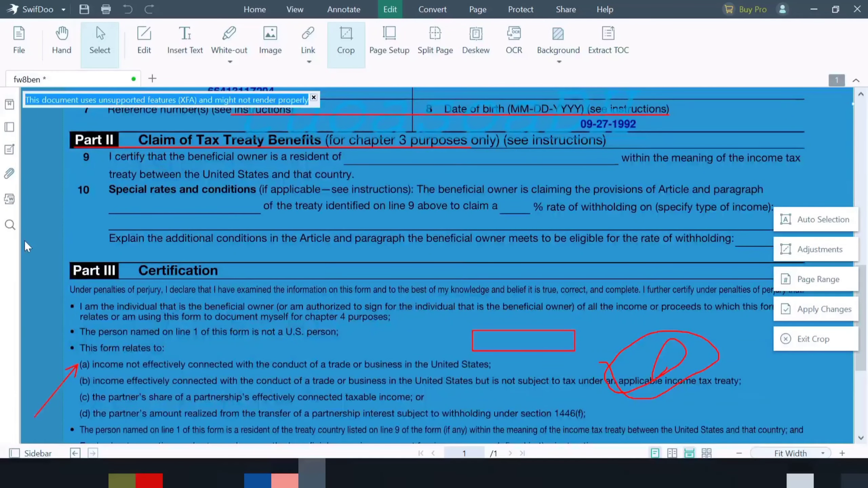
pyautogui.scroll(3, 416, 246)
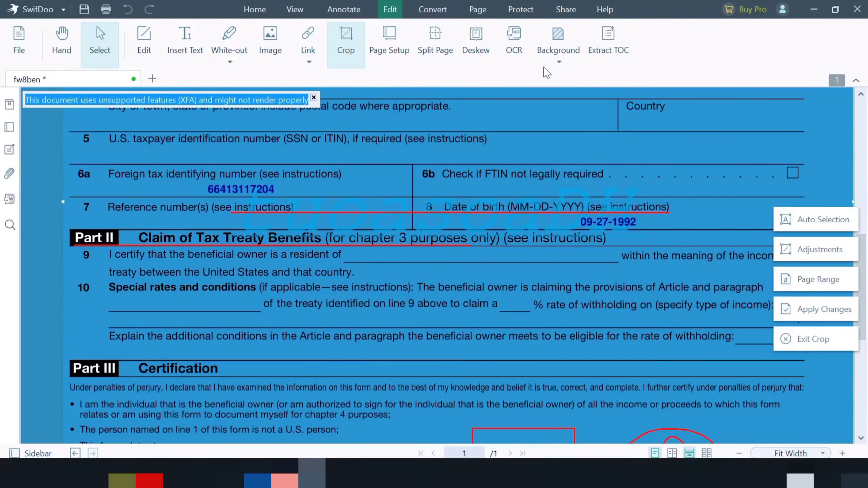
pyautogui.click(426, 13)
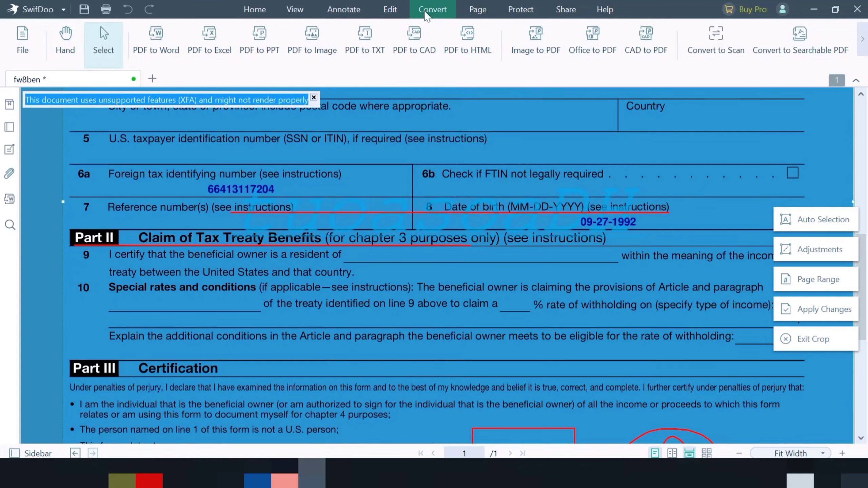
pyautogui.scroll(5, 205, 215)
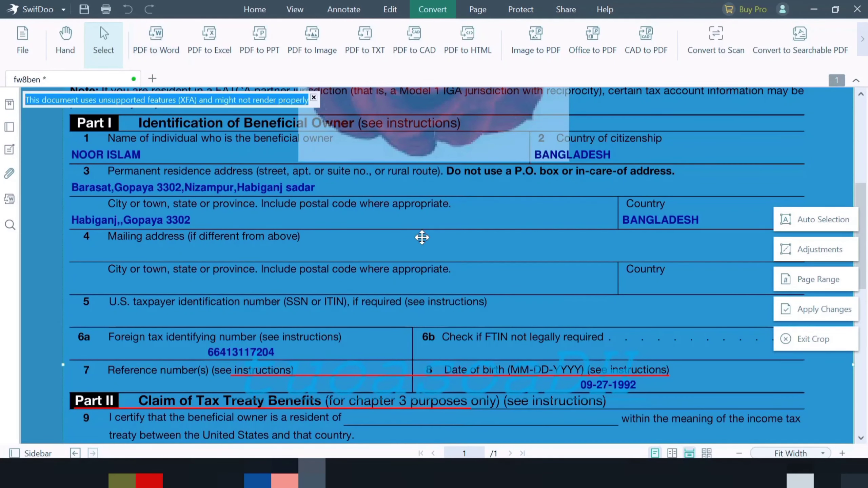
pyautogui.click(150, 48)
pyautogui.click(733, 27)
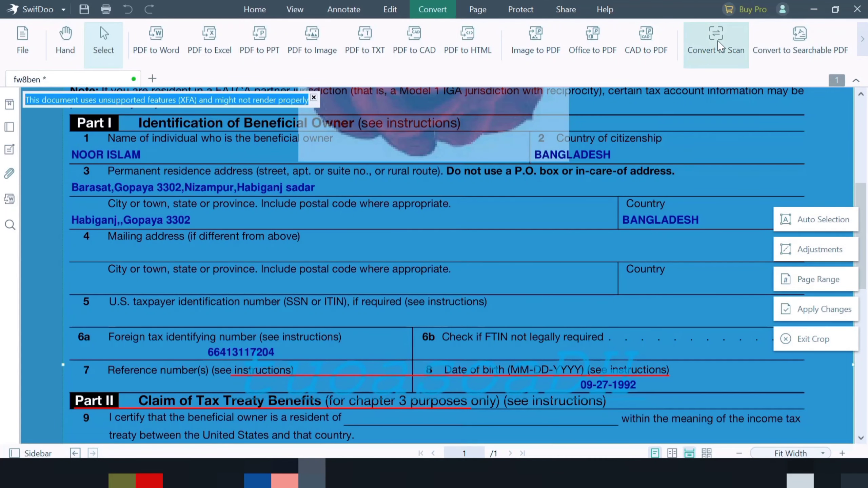
pyautogui.click(709, 42)
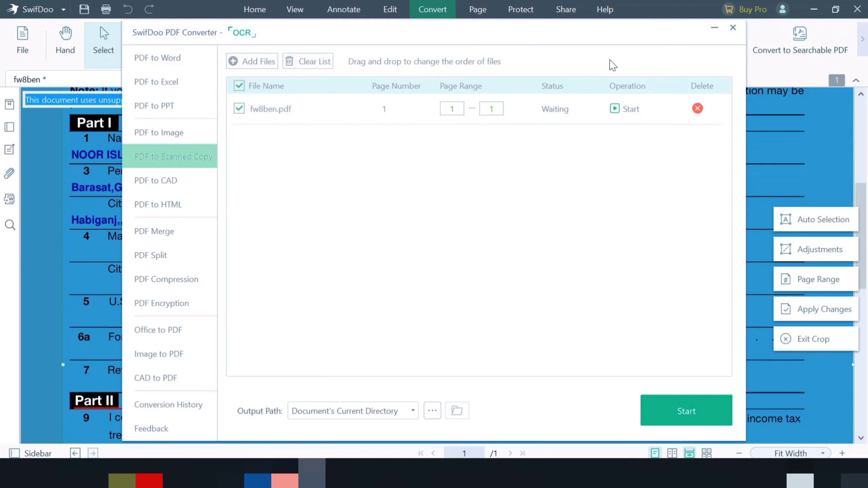
pyautogui.click(733, 28)
# Open the Replace Pages and Split Page tools in the page view and cancel both.
pyautogui.click(478, 9)
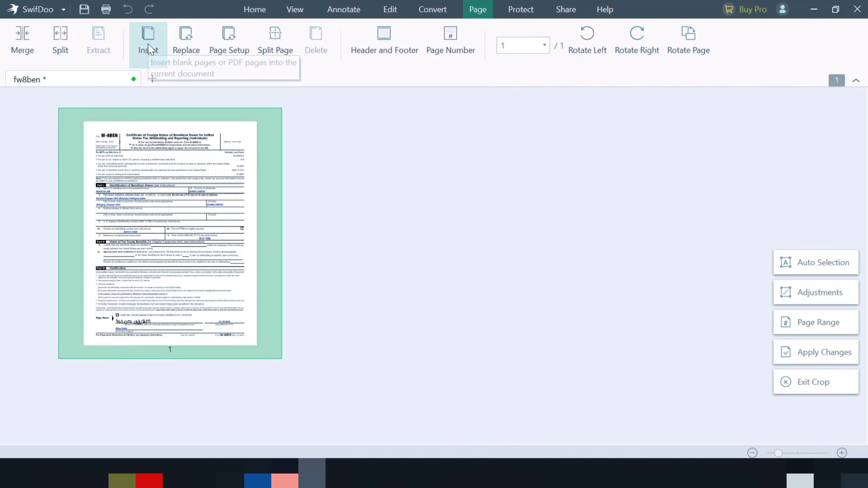
pyautogui.click(192, 45)
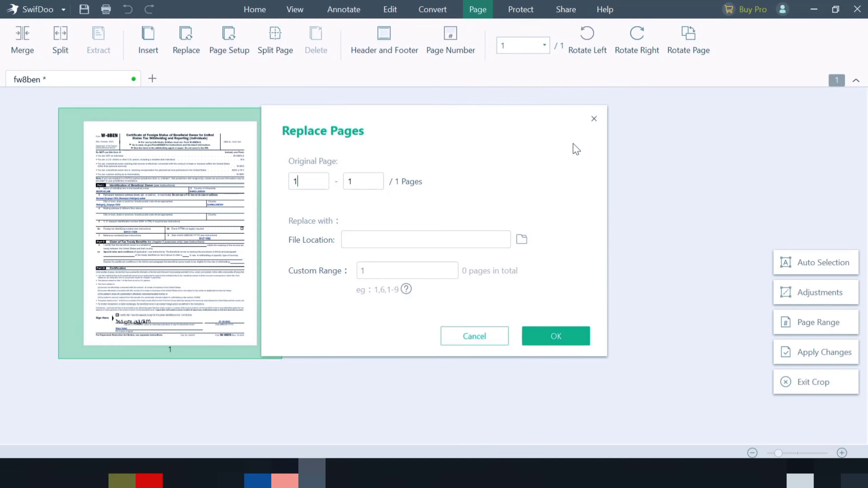
pyautogui.click(594, 119)
pyautogui.click(277, 51)
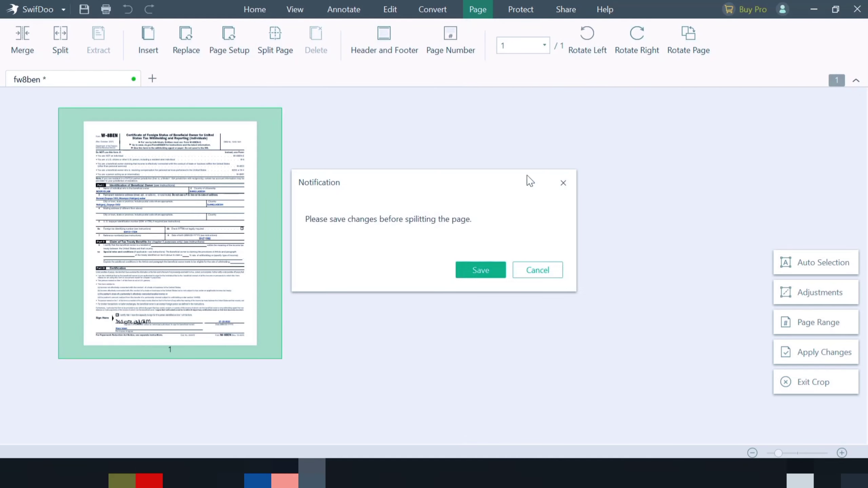
pyautogui.click(544, 279)
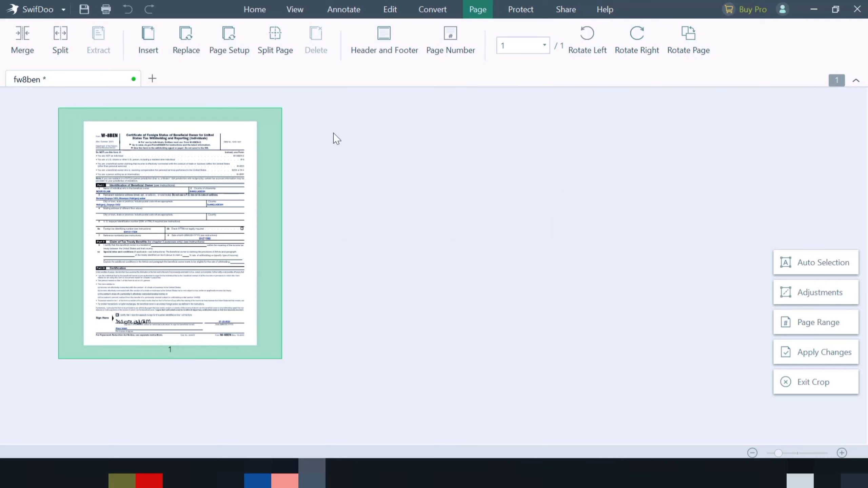
# Rotate the page left four times.
pyautogui.click(583, 42)
pyautogui.click(585, 41)
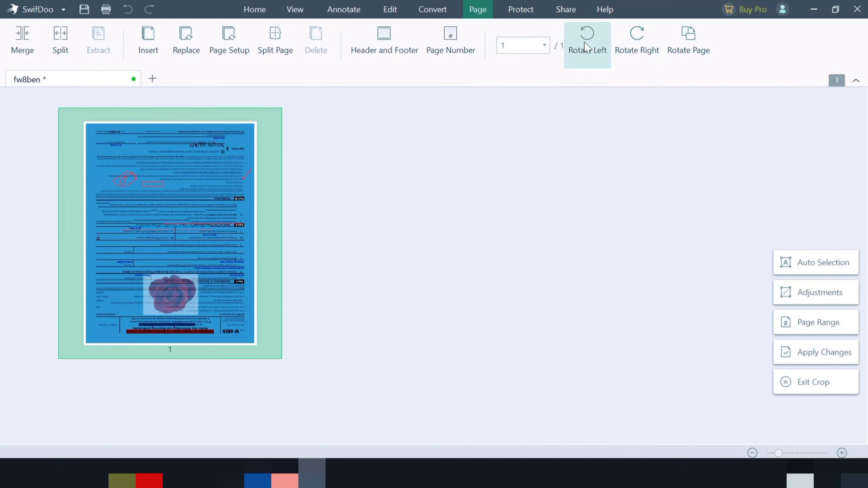
pyautogui.click(584, 42)
pyautogui.click(585, 41)
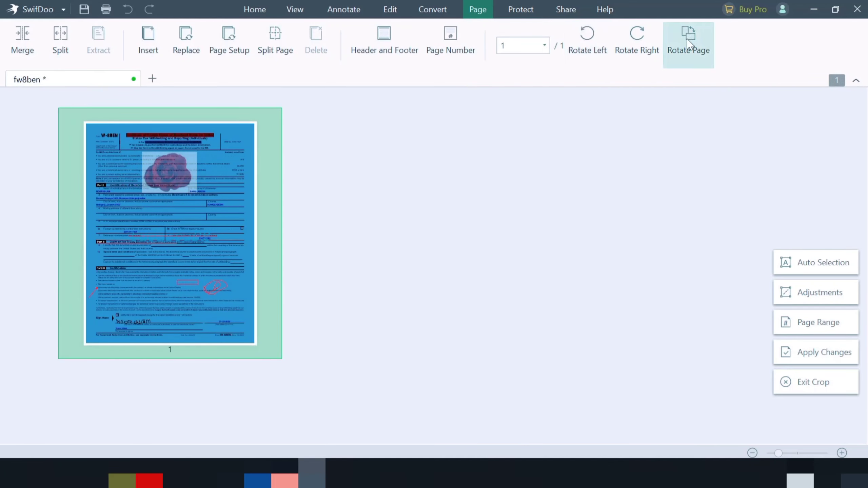
# Draw a new handwritten signature in the signature pad and place it near the middle of the form's first page.
pyautogui.click(520, 12)
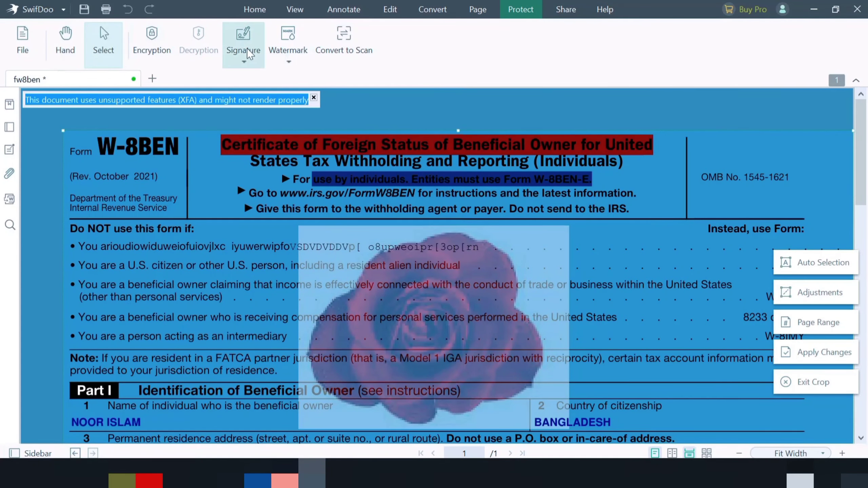
pyautogui.click(244, 34)
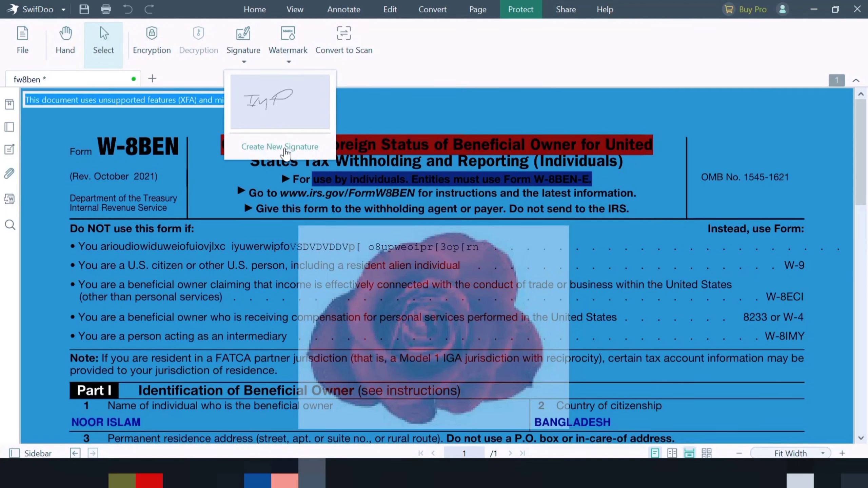
pyautogui.click(279, 147)
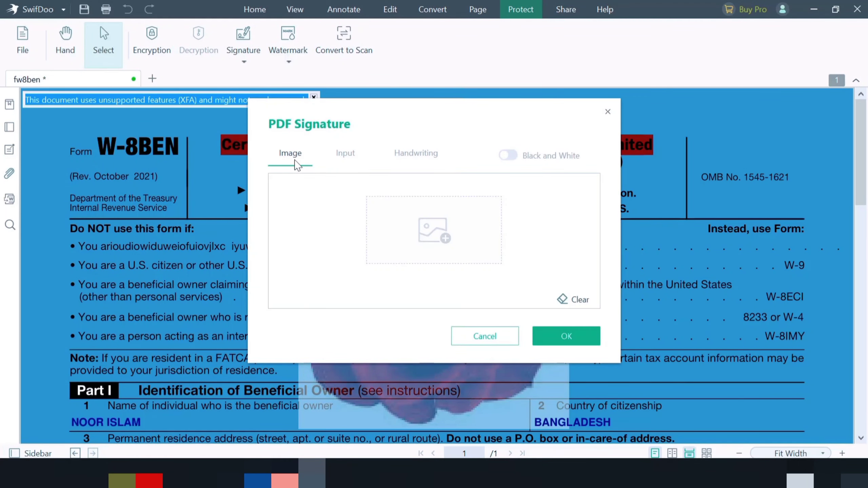
pyautogui.click(345, 159)
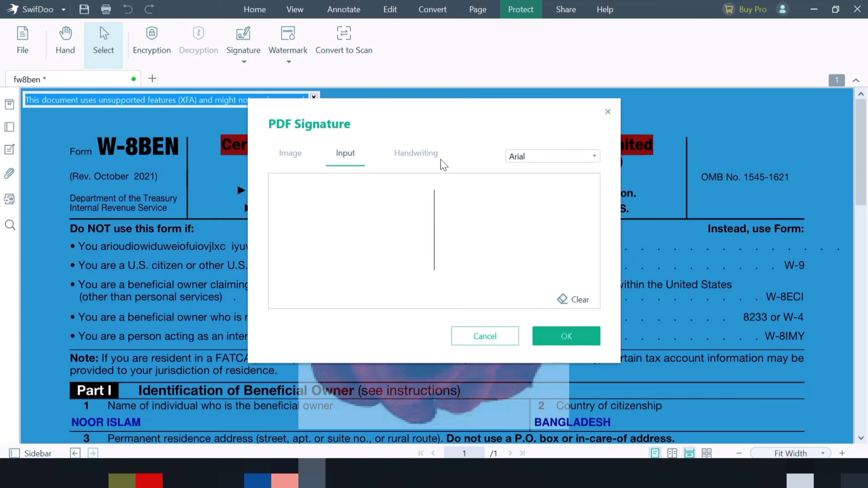
pyautogui.click(421, 154)
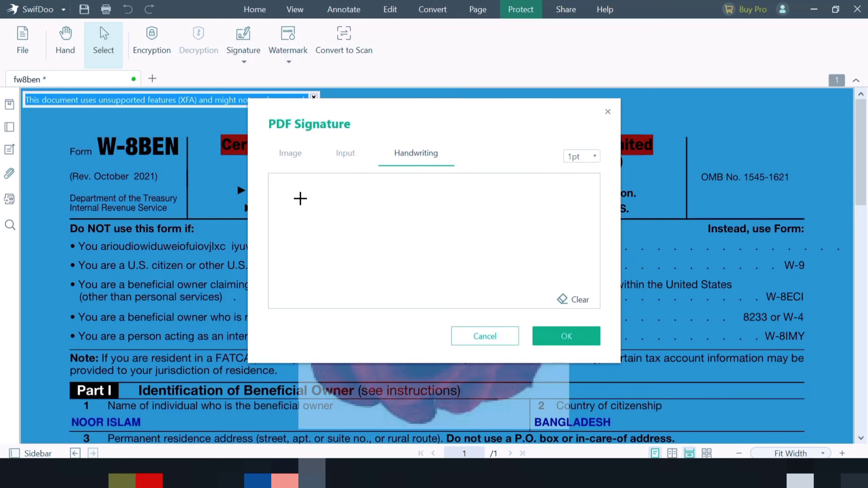
pyautogui.moveTo(300, 198)
pyautogui.mouseDown()
pyautogui.moveTo(337, 220)
pyautogui.moveTo(356, 253)
pyautogui.mouseUp()
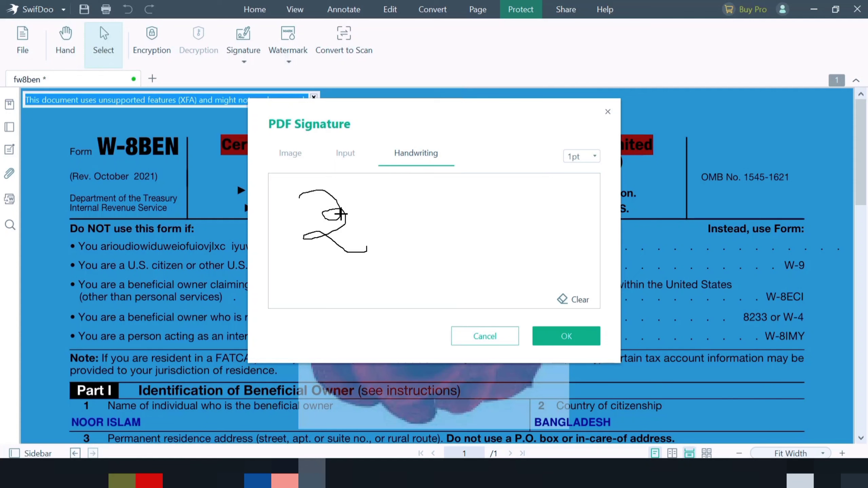
pyautogui.moveTo(340, 214); pyautogui.dragTo(391, 203)
pyautogui.moveTo(370, 213)
pyautogui.mouseDown()
pyautogui.moveTo(397, 240)
pyautogui.moveTo(387, 249)
pyautogui.moveTo(374, 229)
pyautogui.moveTo(413, 251)
pyautogui.mouseUp()
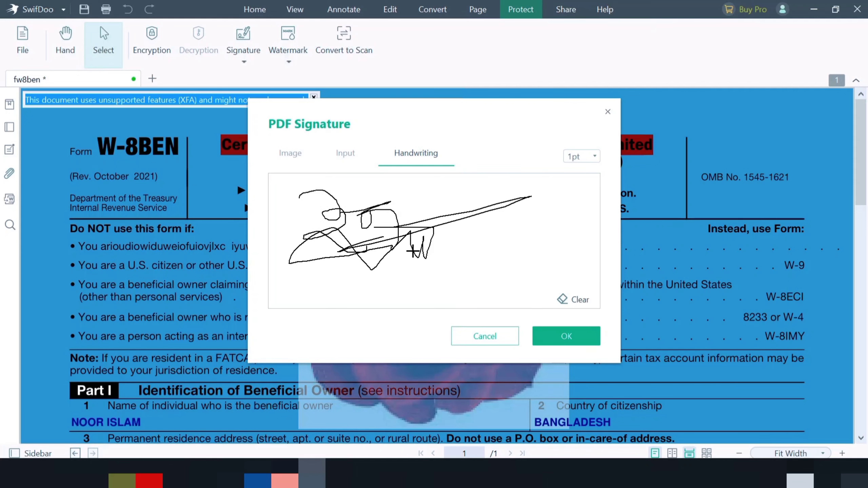
pyautogui.click(560, 336)
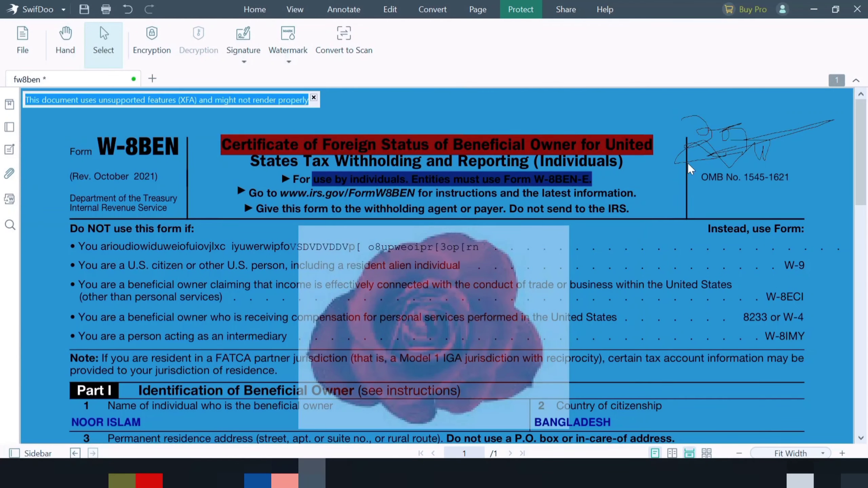
pyautogui.click(674, 290)
pyautogui.moveTo(674, 290)
pyautogui.mouseDown()
pyautogui.moveTo(616, 334)
pyautogui.moveTo(703, 407)
pyautogui.moveTo(543, 296)
pyautogui.moveTo(543, 279)
pyautogui.mouseUp()
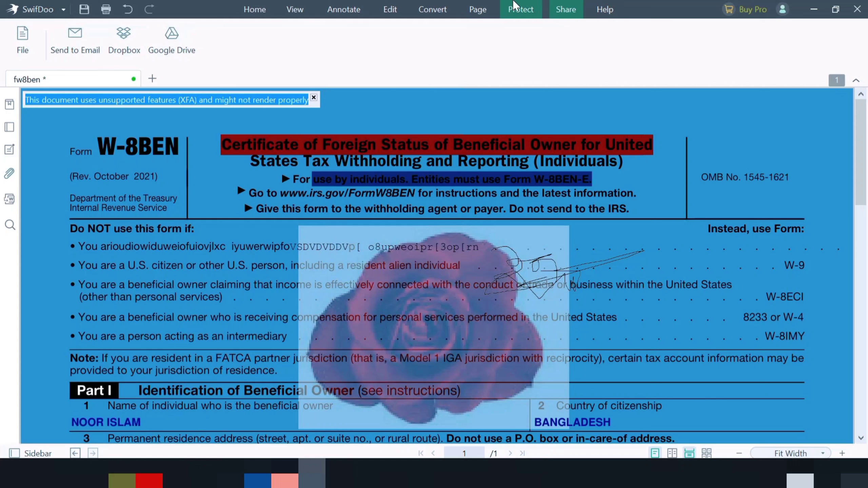
pyautogui.click(128, 9)
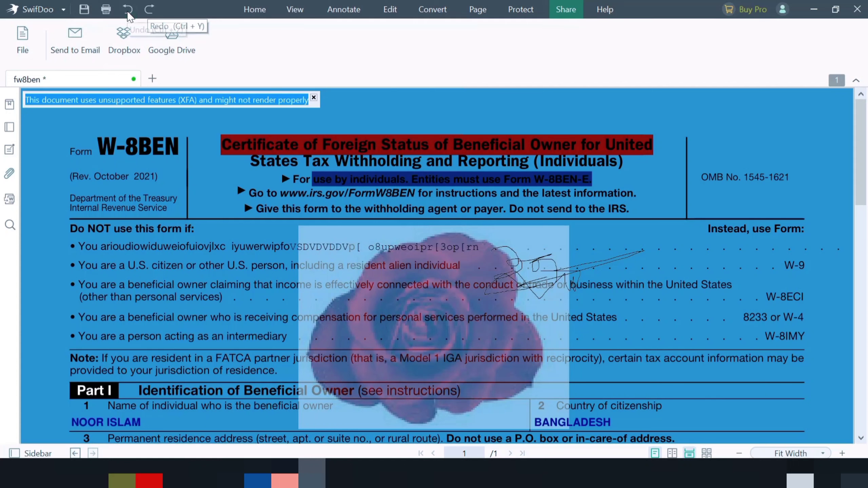
pyautogui.click(153, 13)
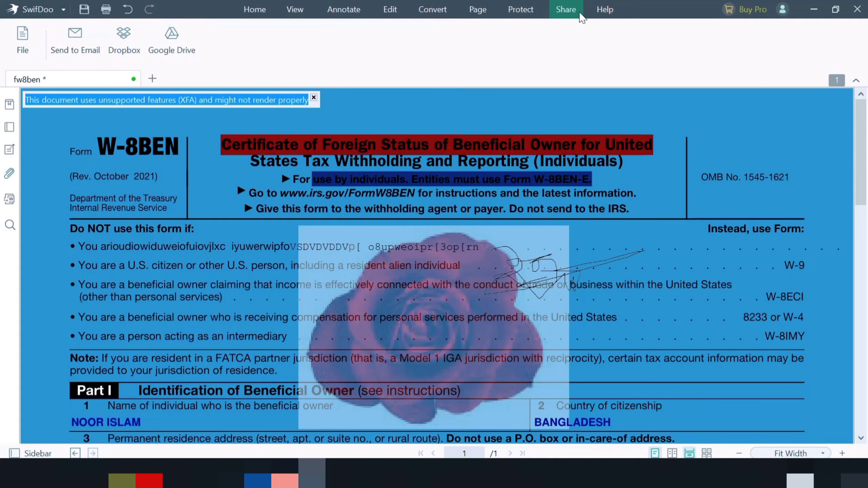
pyautogui.click(605, 9)
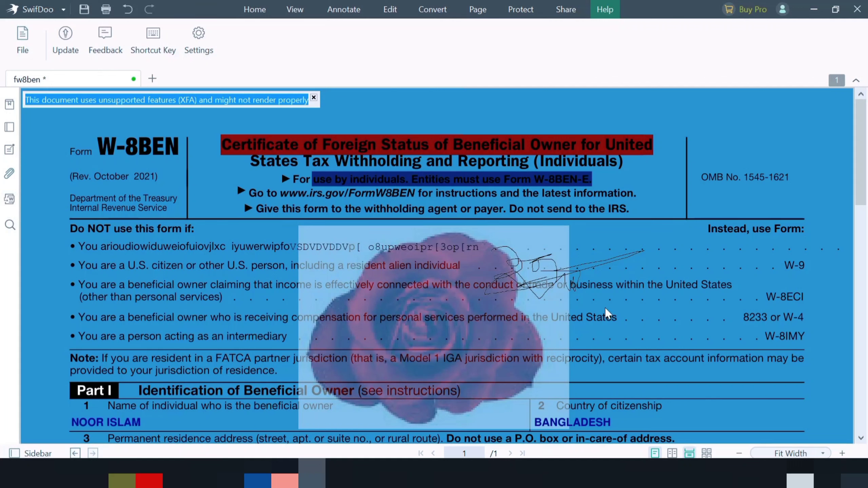
# Save the document, declining to save the unsaved signature.
pyautogui.click(84, 9)
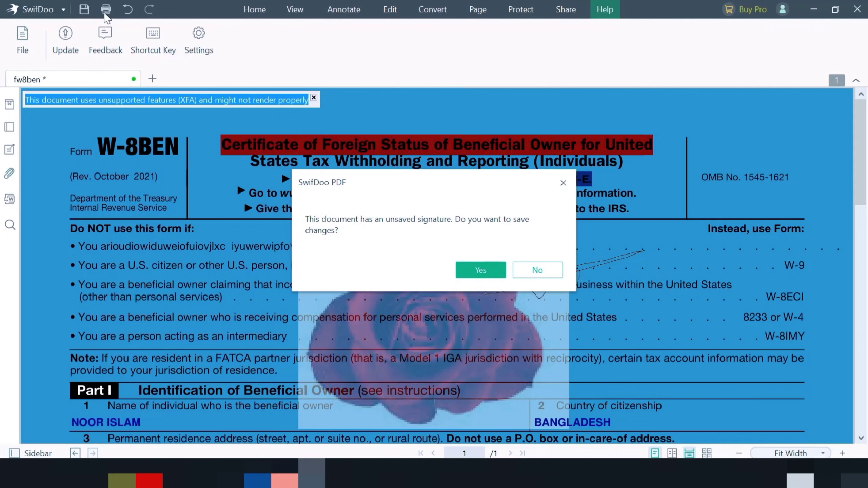
pyautogui.click(533, 274)
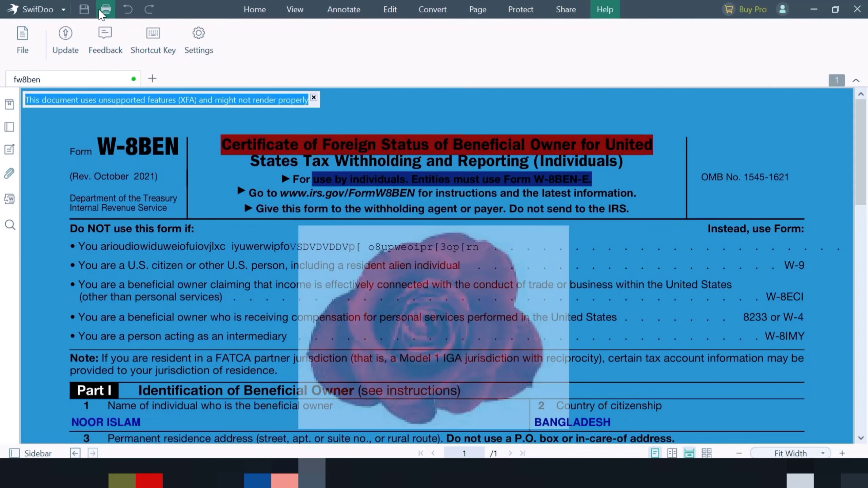
# Open the print dialog for fw8ben.pdf and close it without printing.
pyautogui.hotkey('ctrl', 'p')
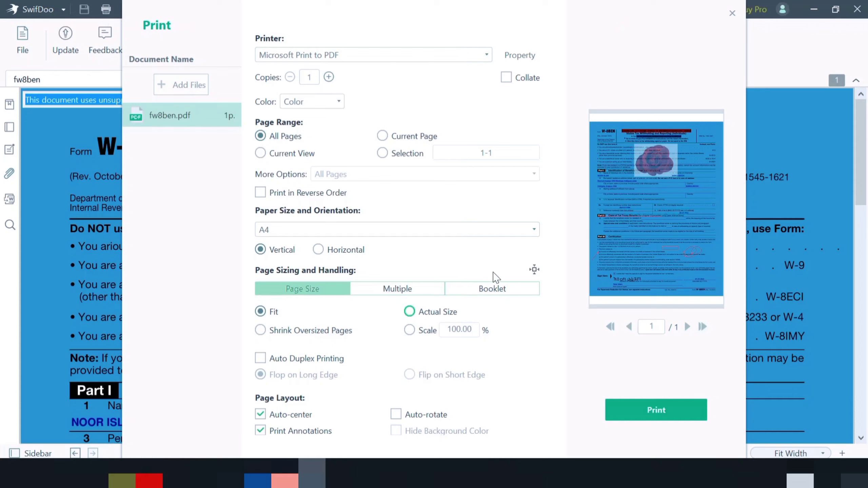
pyautogui.scroll(-1, 79, 281)
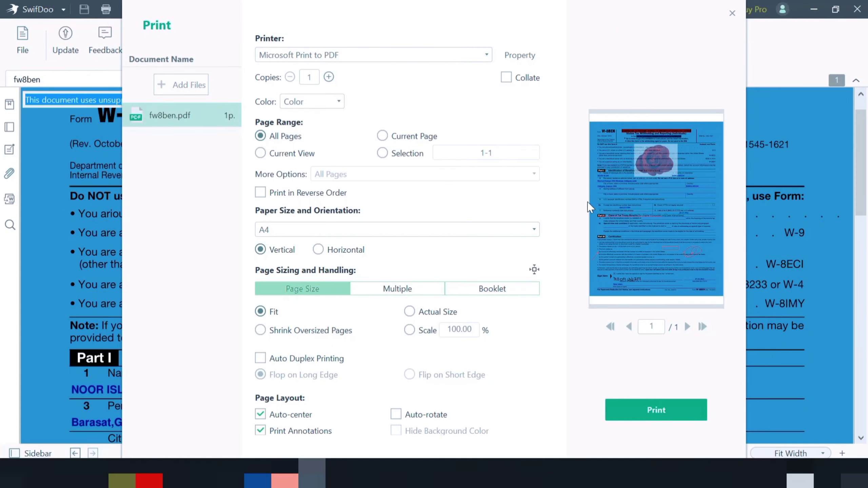
pyautogui.click(732, 14)
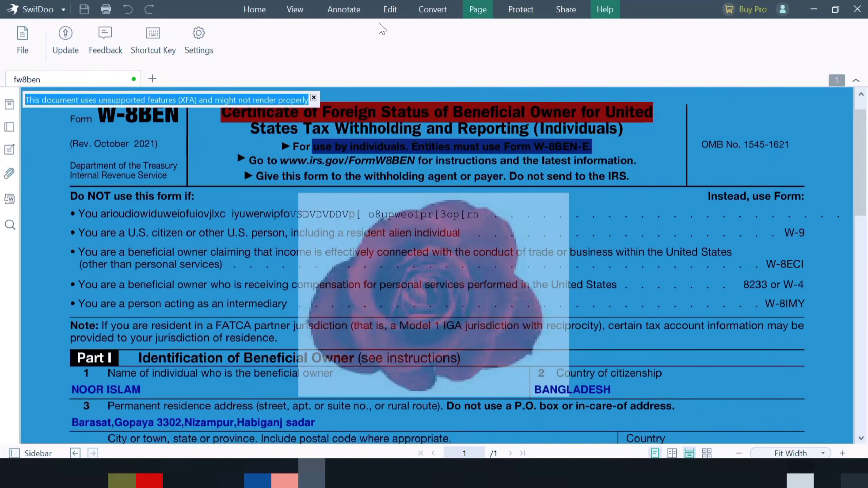